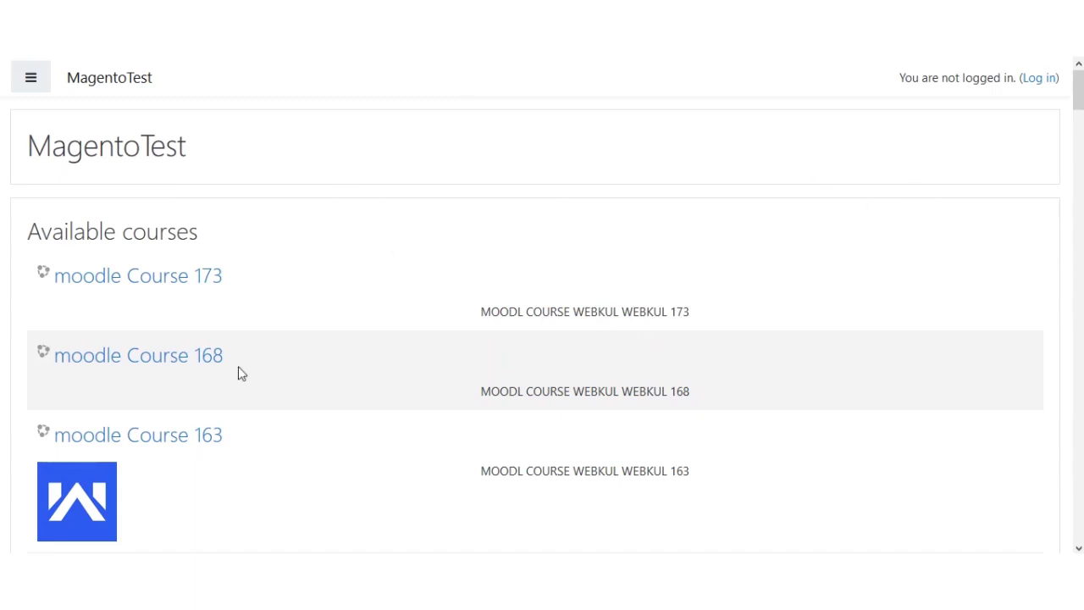
- Sign in to Moodle with the admin account's username and password
click(1047, 81)
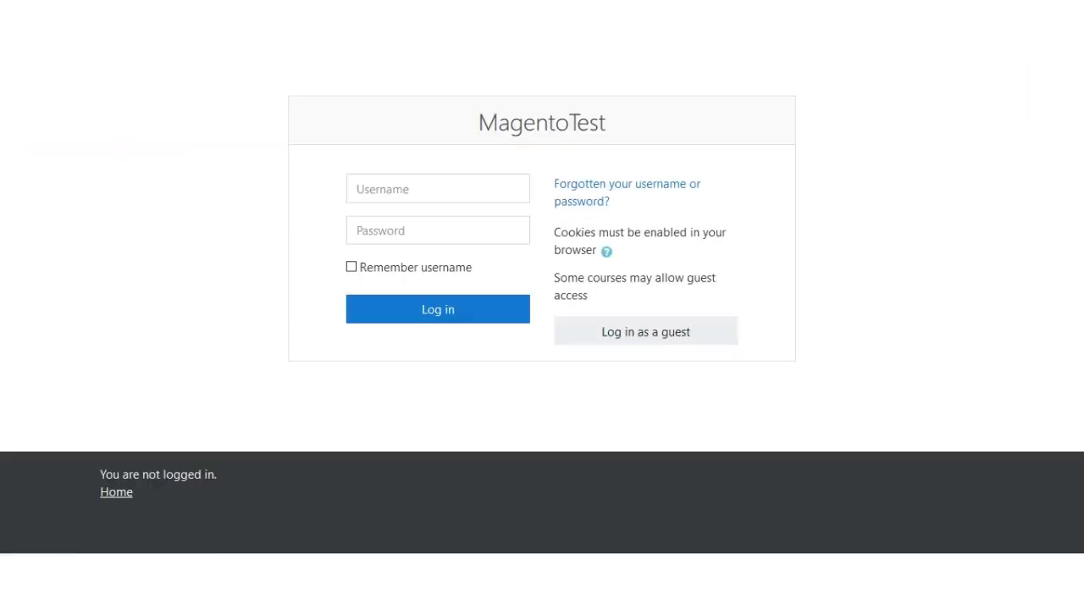
click(451, 182)
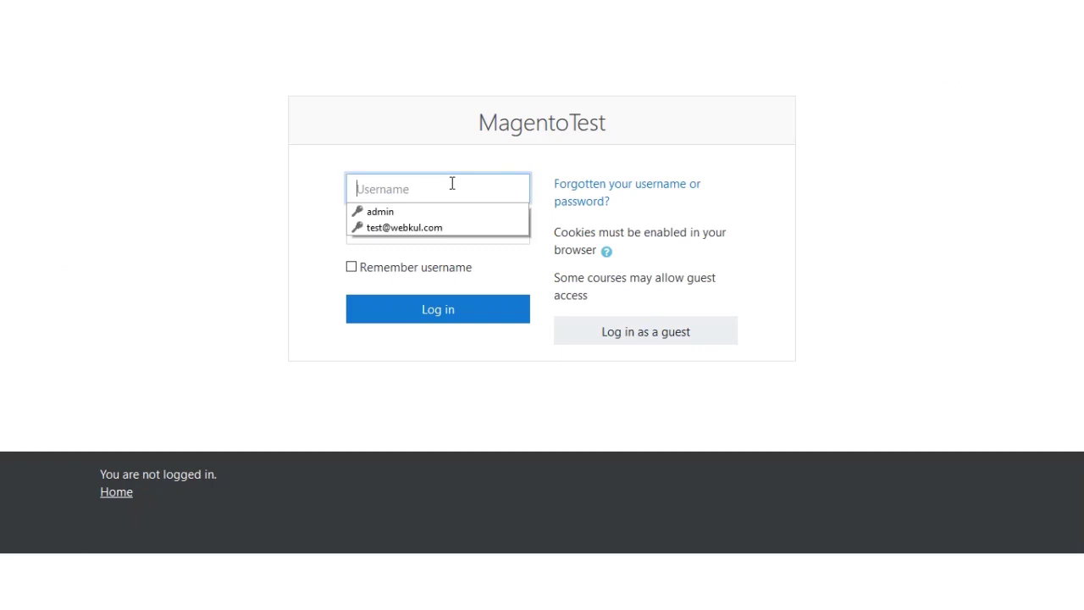
text(admin)
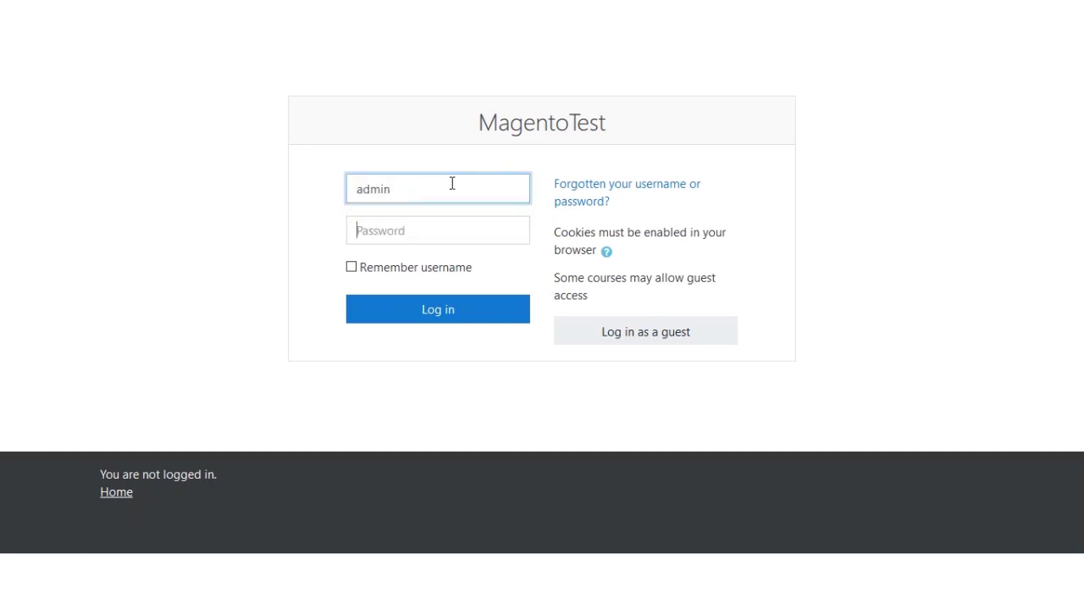
key(Tab)
text(Admin@123)
key(Return)
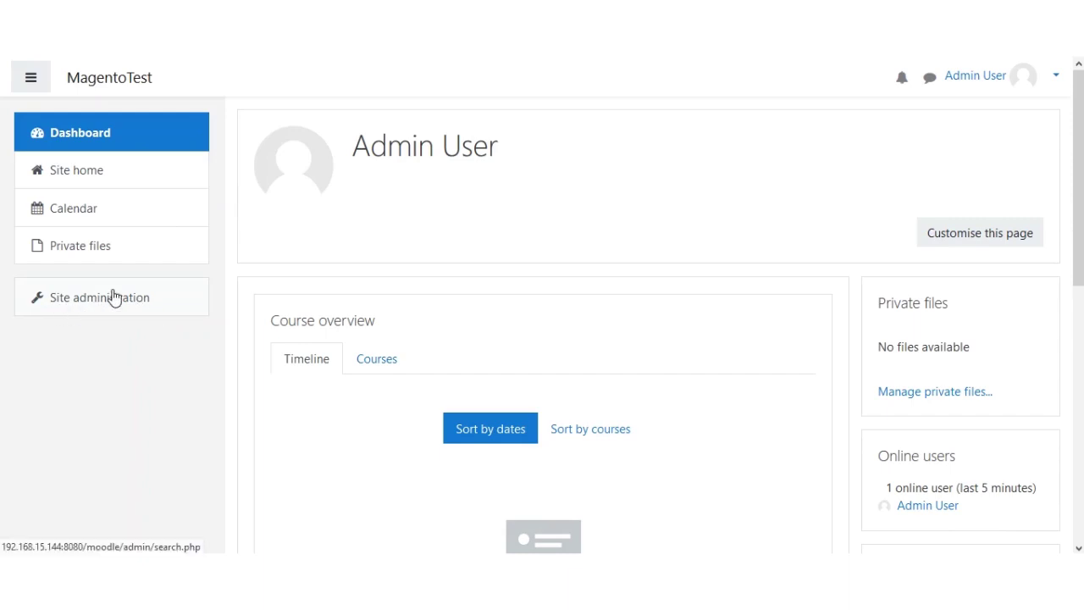
- Tick Enable web services in Site administration's Advanced features and save the settings
click(115, 296)
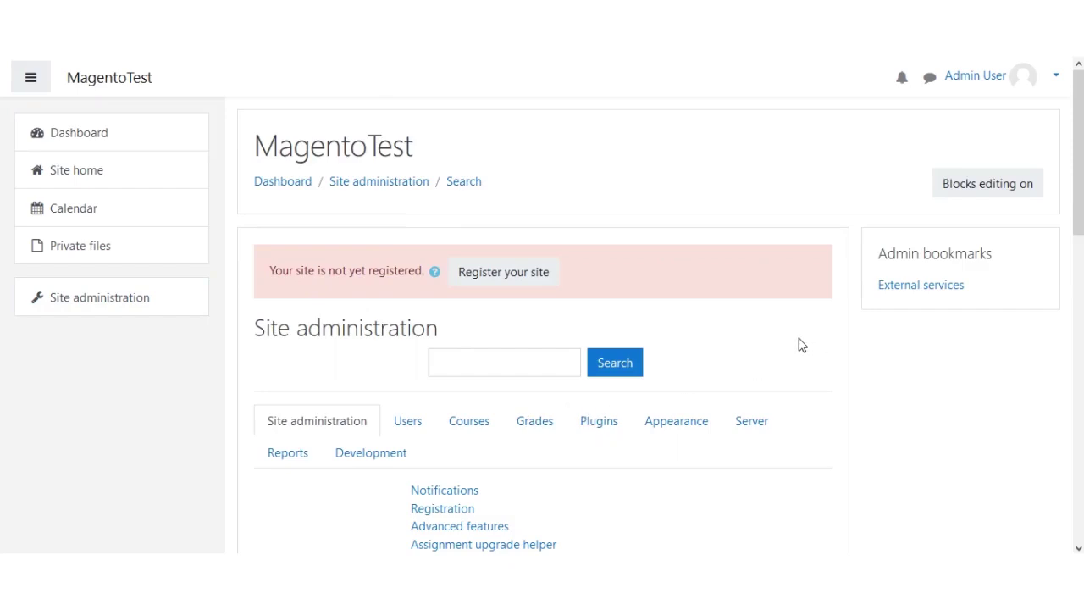
scroll(676, 347, down, 1)
scroll(676, 347, down, 2)
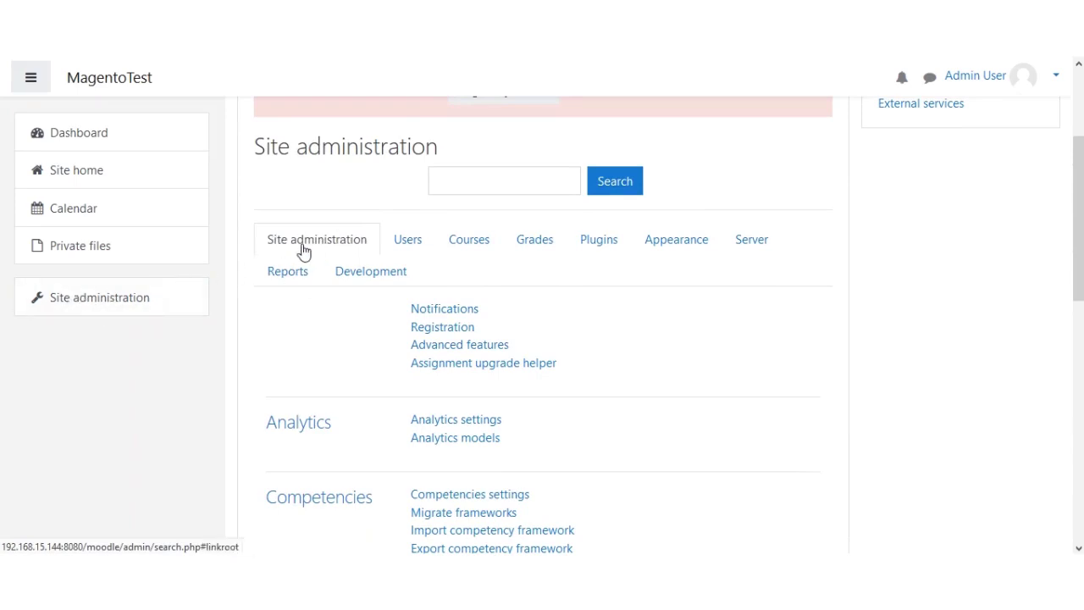
click(458, 347)
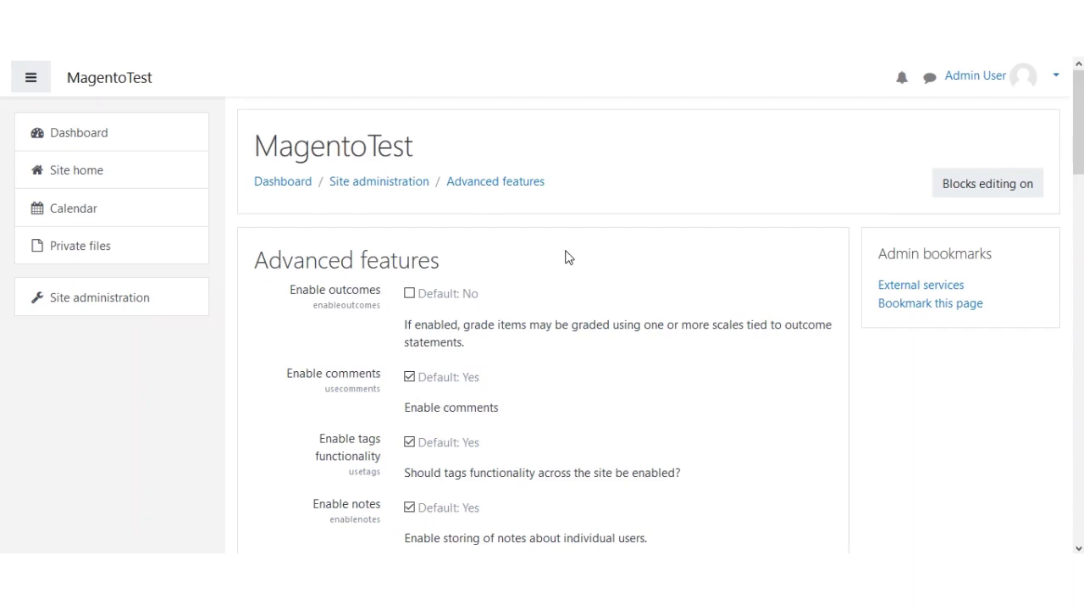
scroll(571, 259, down, 3)
scroll(569, 282, down, 1)
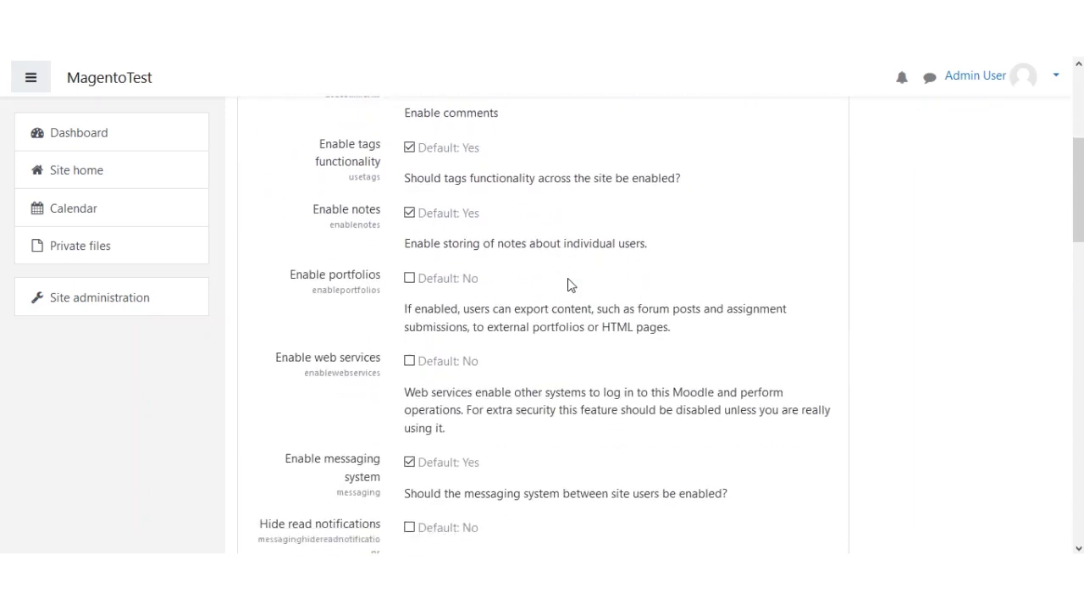
drag(278, 293, 381, 298)
click(410, 295)
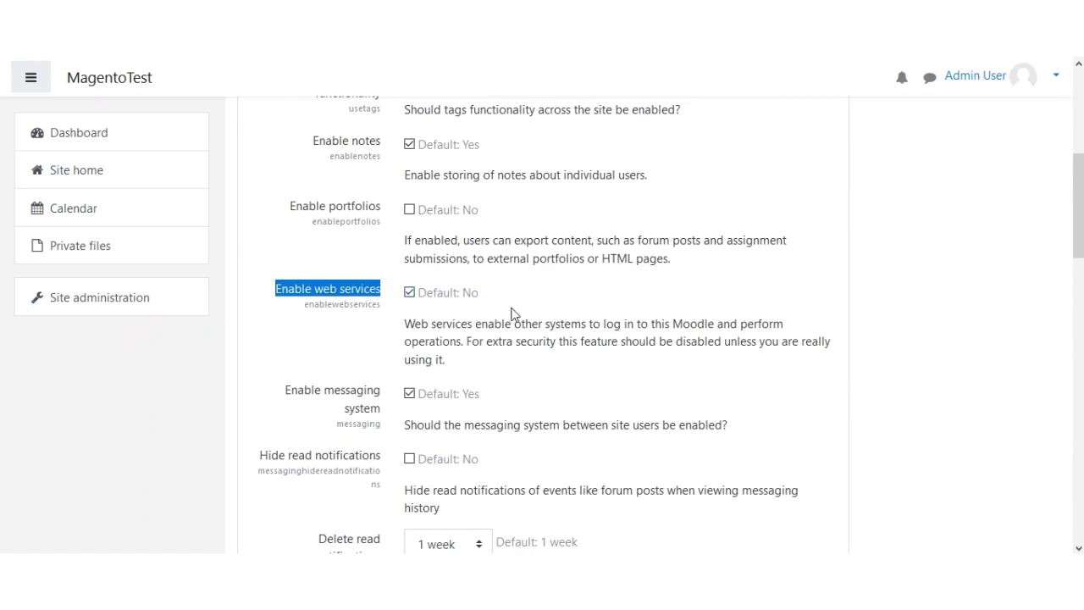
scroll(515, 305, down, 4)
scroll(516, 305, down, 9)
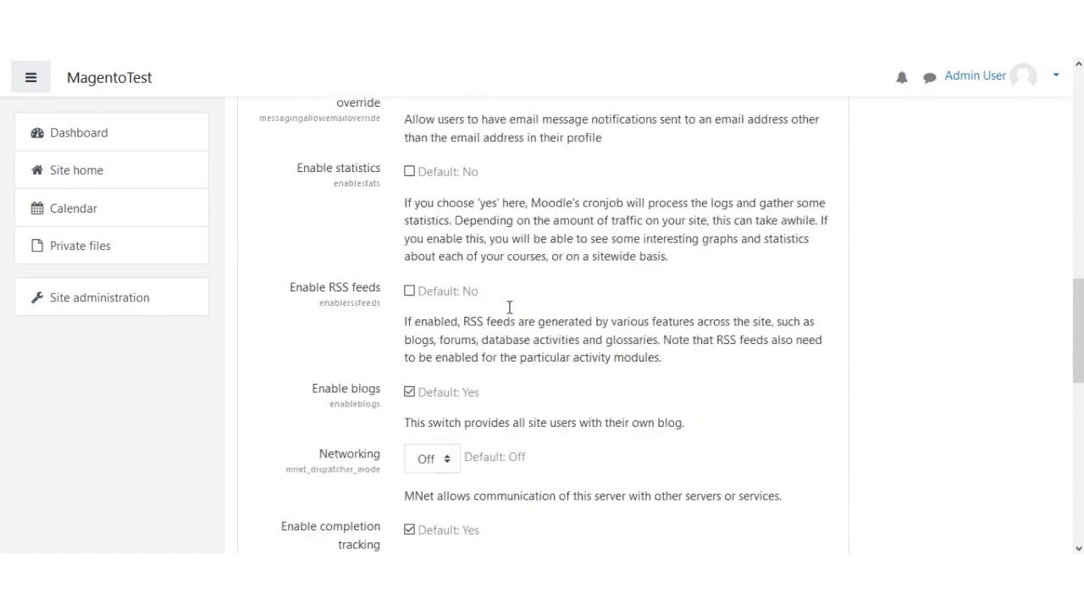
click(447, 405)
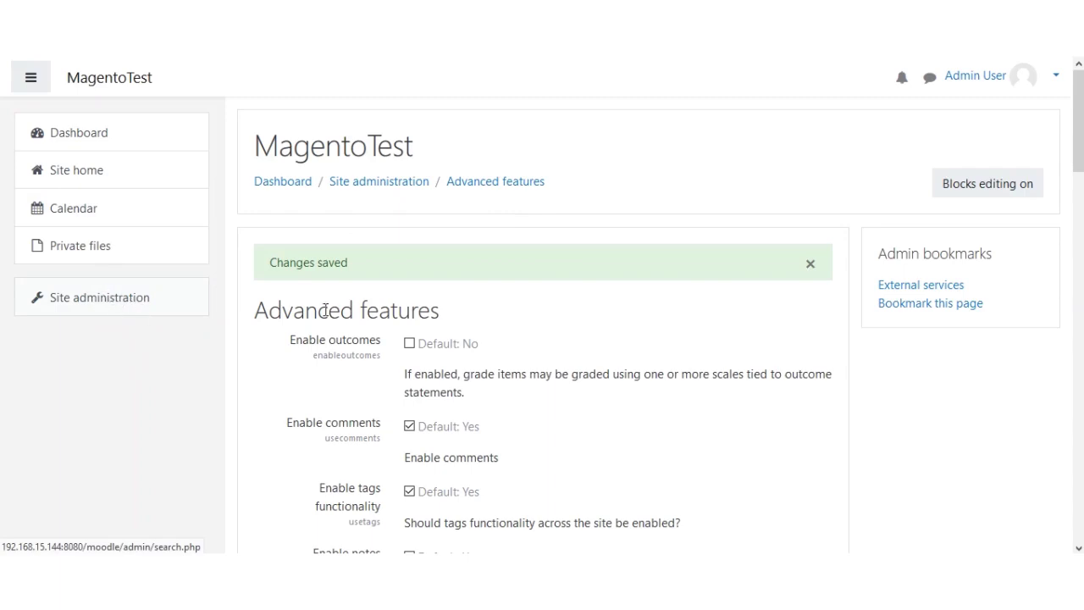
- Show Site administration's Plugins category, scrolled down to its Web services links
click(125, 302)
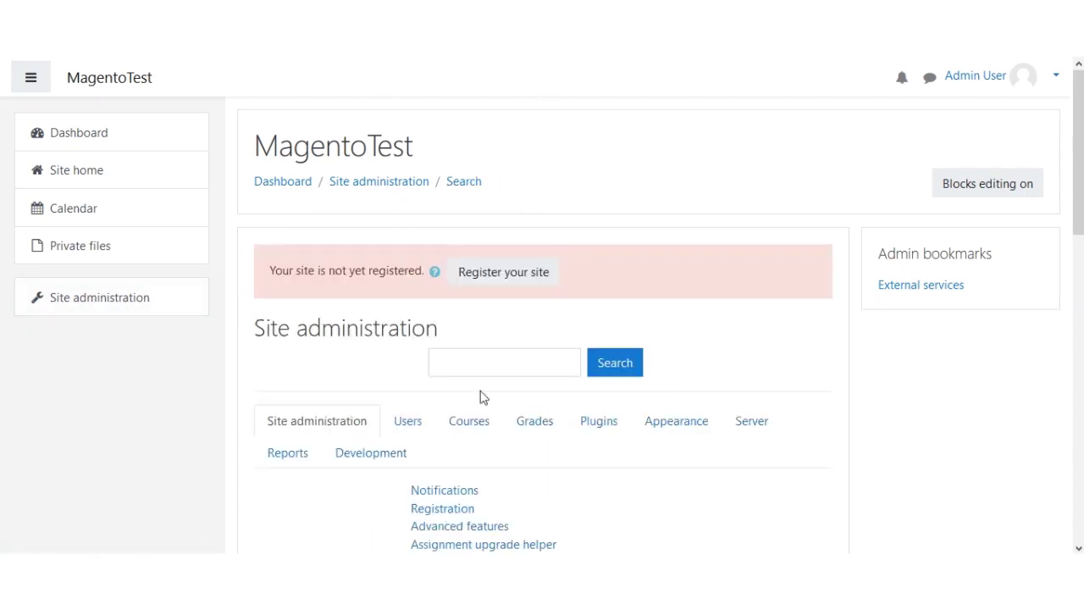
click(591, 427)
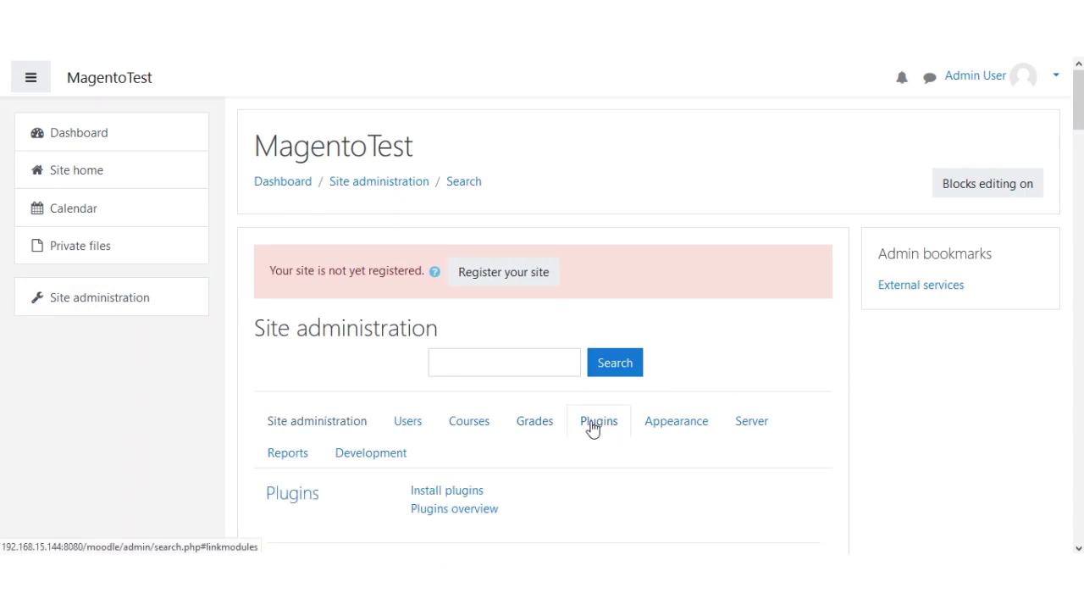
scroll(573, 477, down, 3)
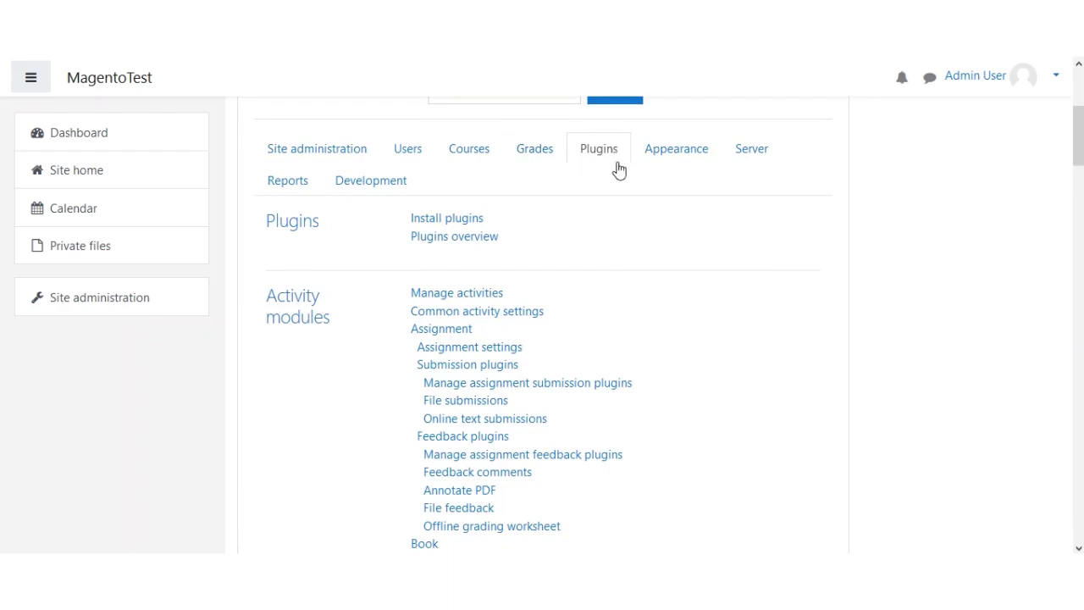
scroll(564, 276, down, 20)
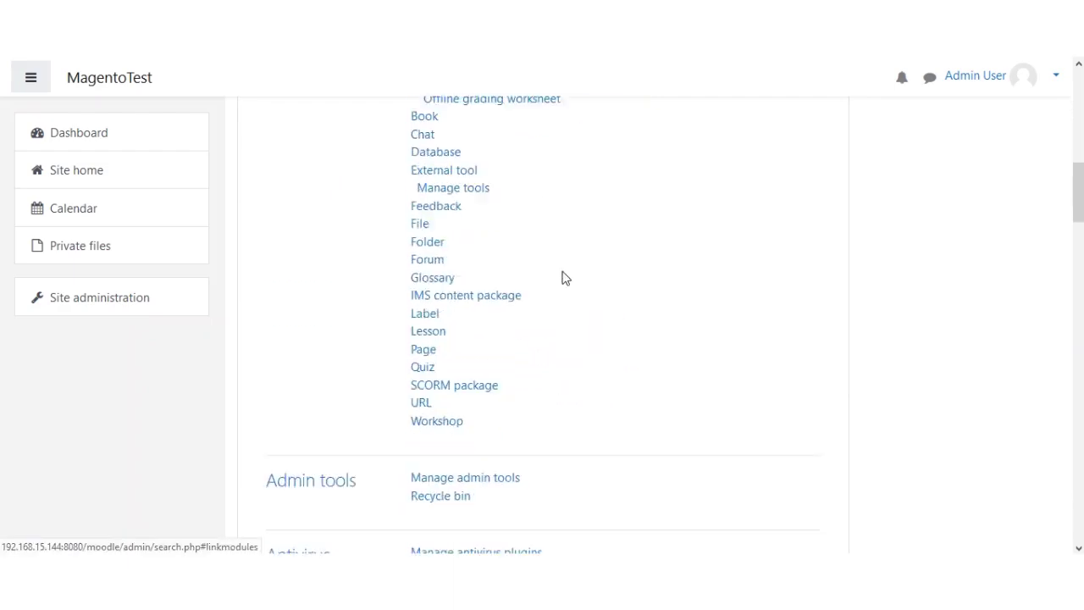
scroll(543, 332, down, 15)
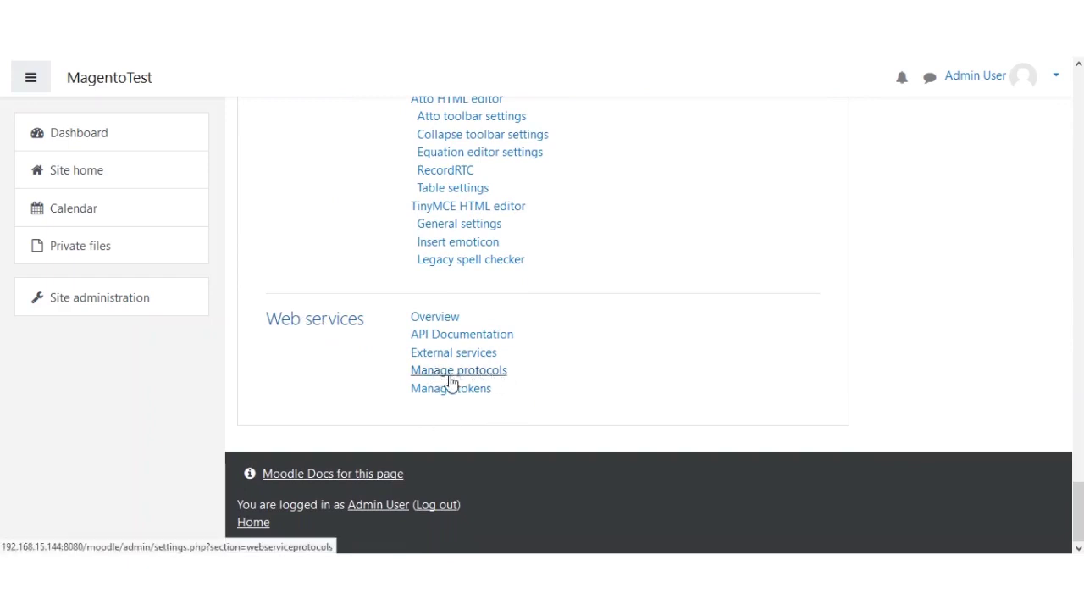
- Enable the REST, SOAP and XML-RPC protocols on Manage protocols
click(468, 372)
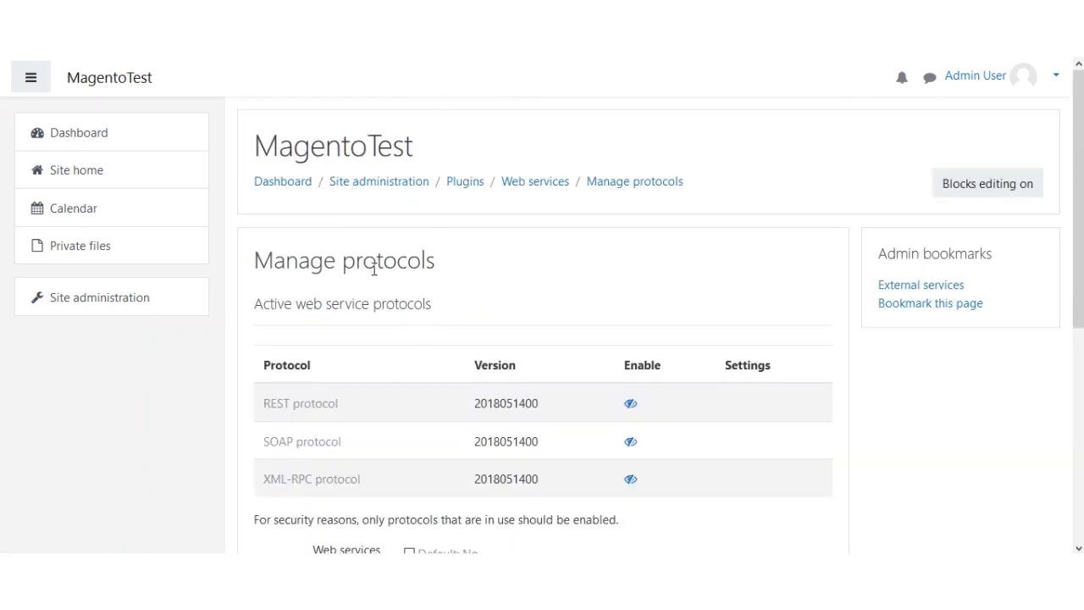
drag(262, 259, 431, 324)
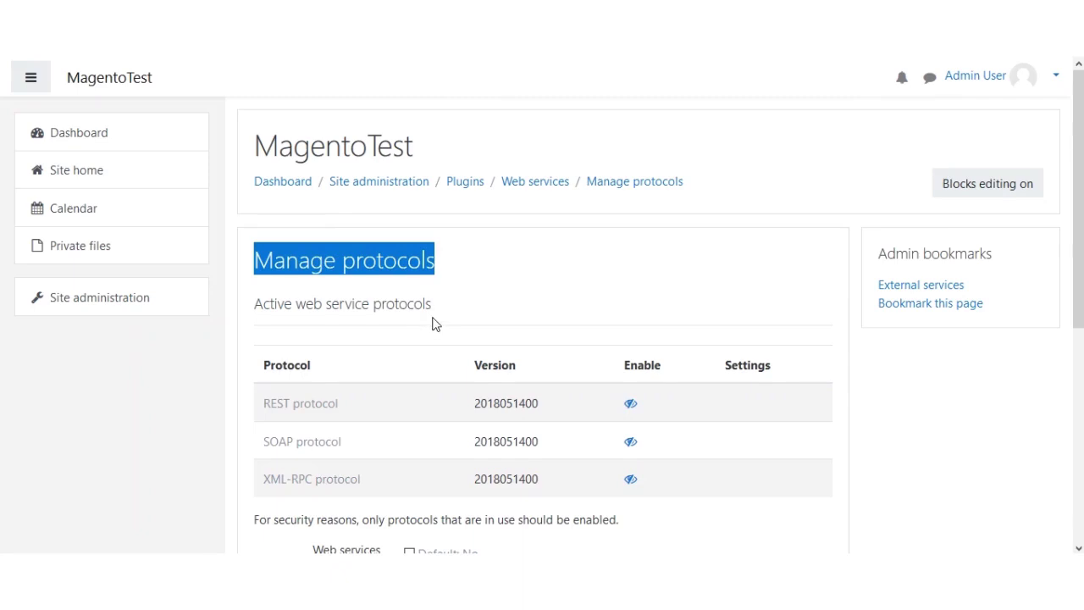
scroll(433, 323, down, 1)
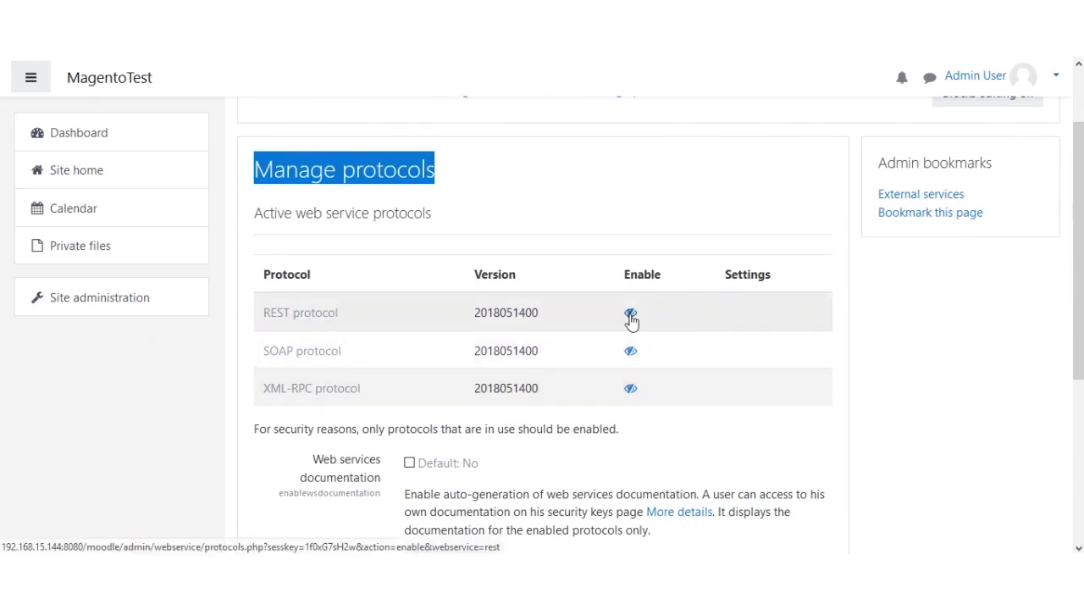
click(631, 354)
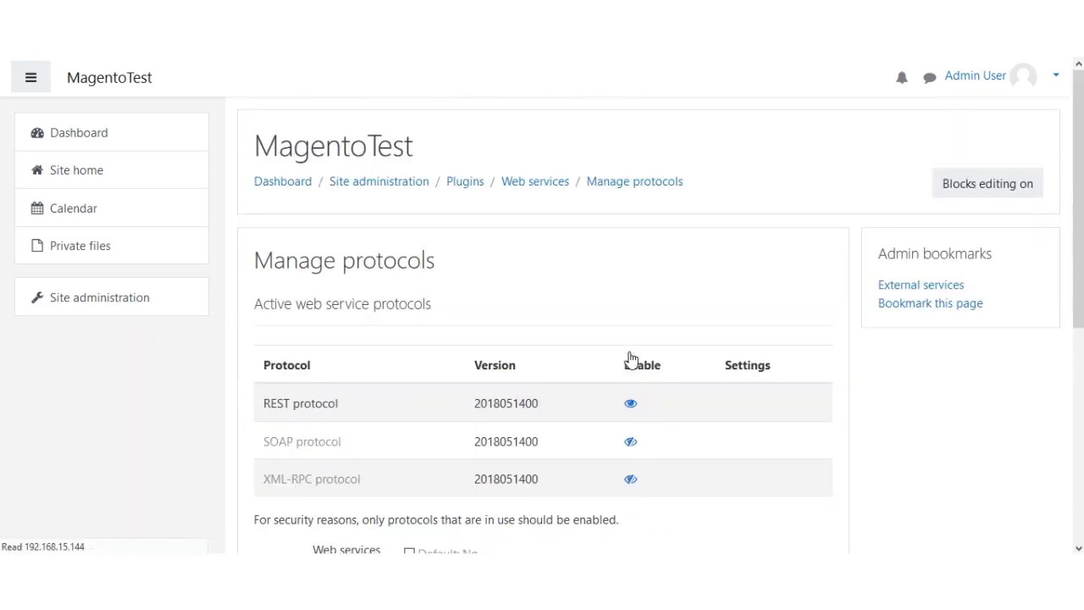
click(631, 481)
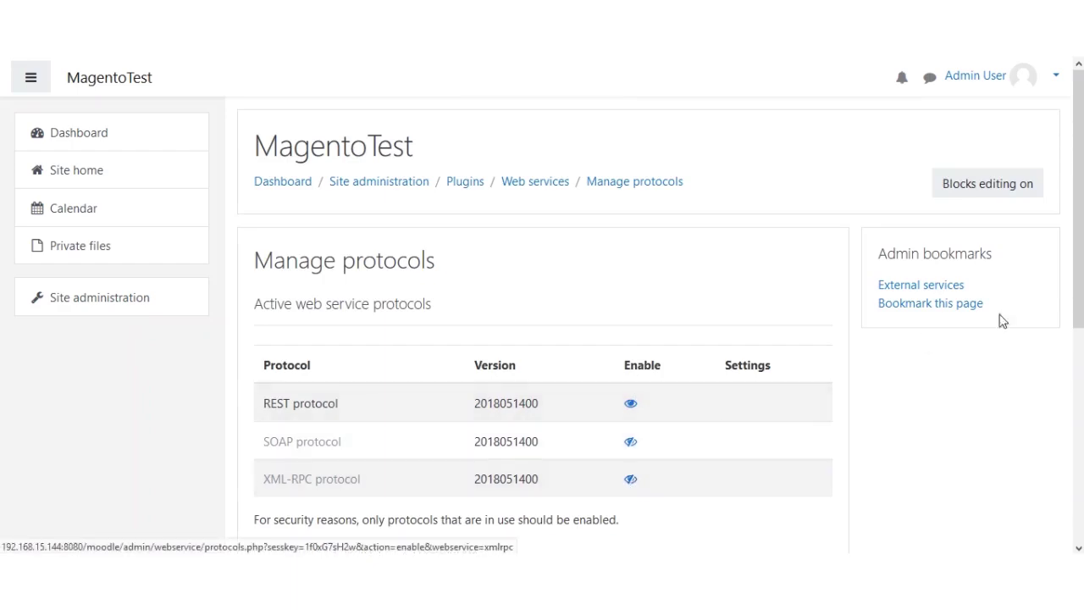
drag(1075, 212, 1079, 249)
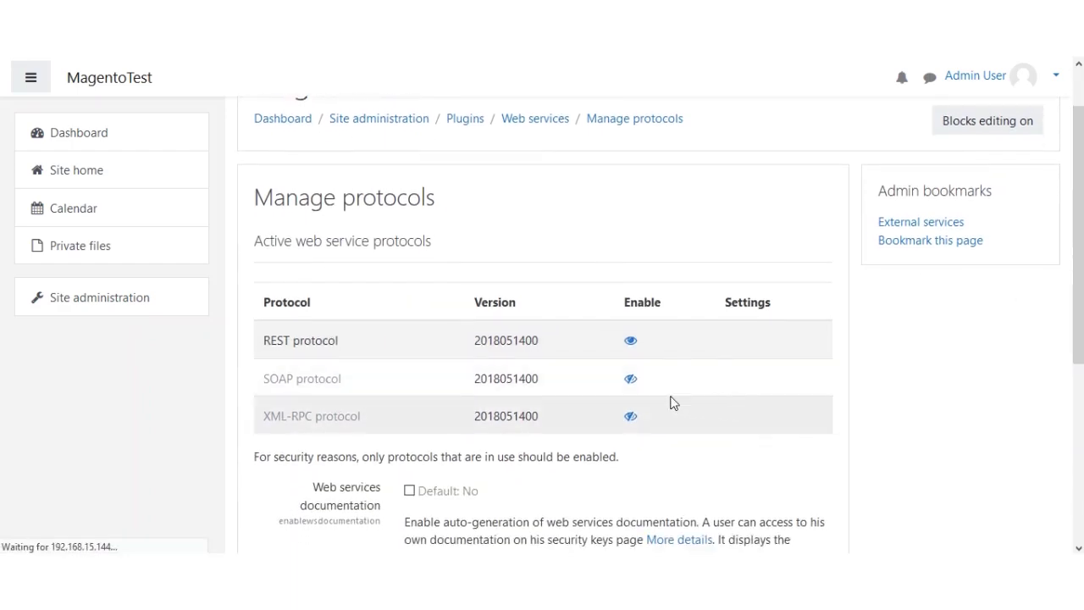
click(630, 381)
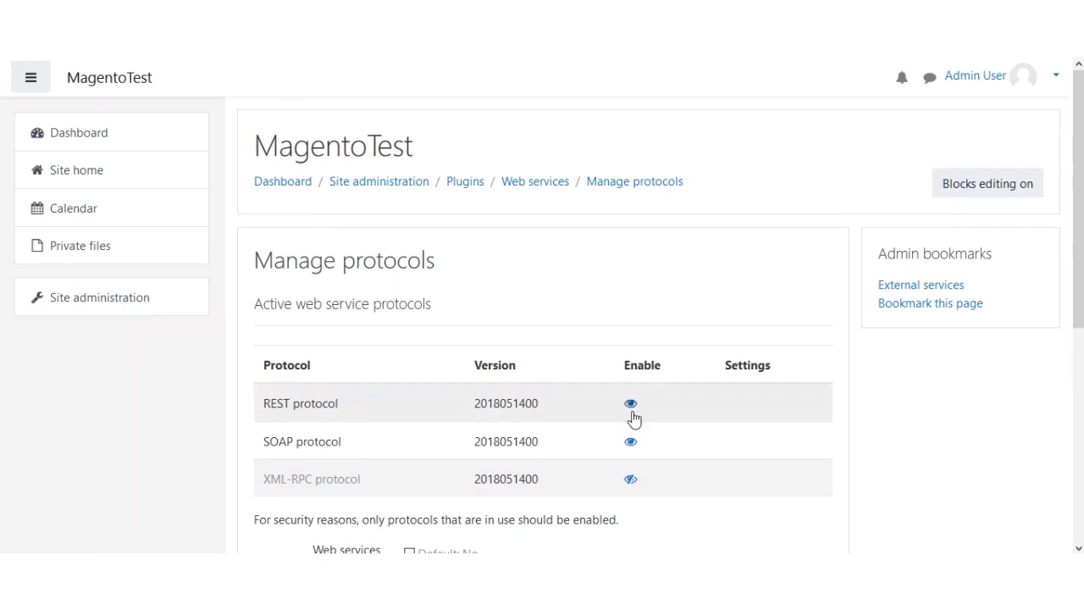
click(624, 480)
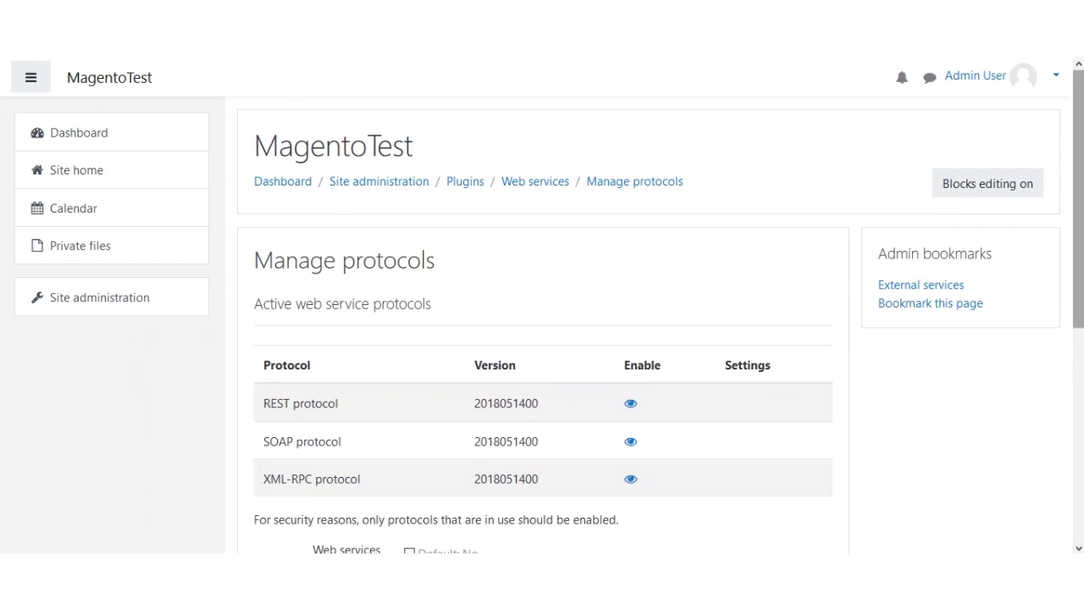
- Save the protocol settings with Web services documentation on, then confirm the Changes saved banner
scroll(1069, 266, down, 3)
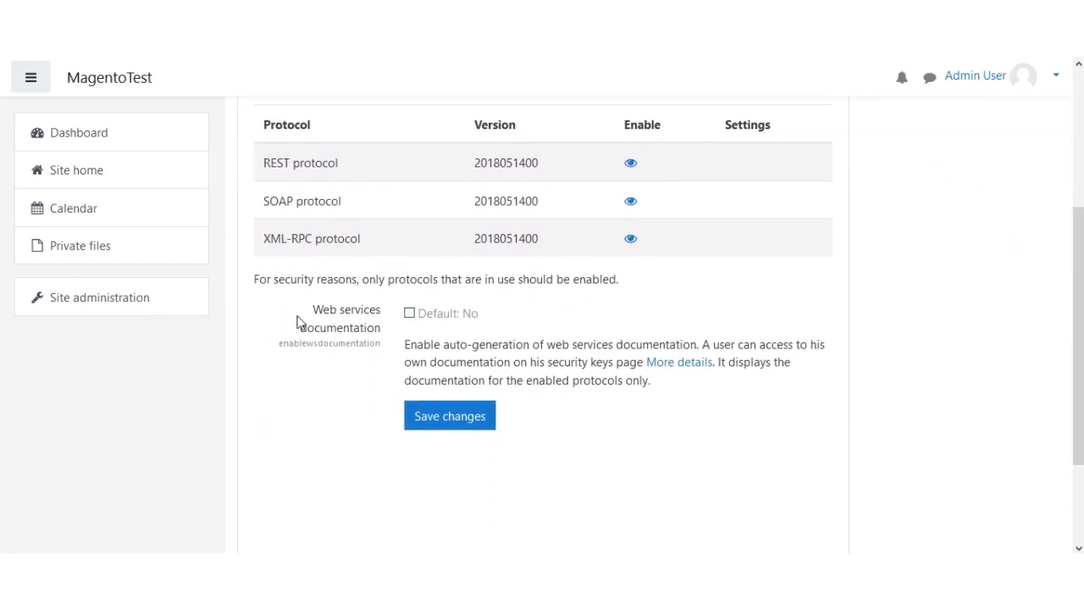
drag(310, 309, 396, 336)
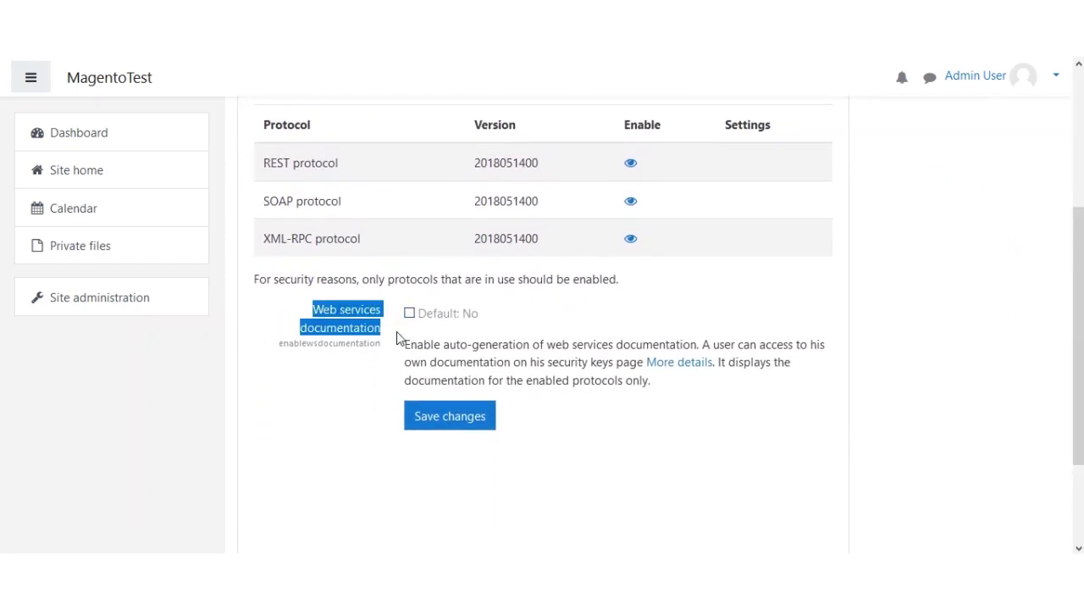
click(443, 421)
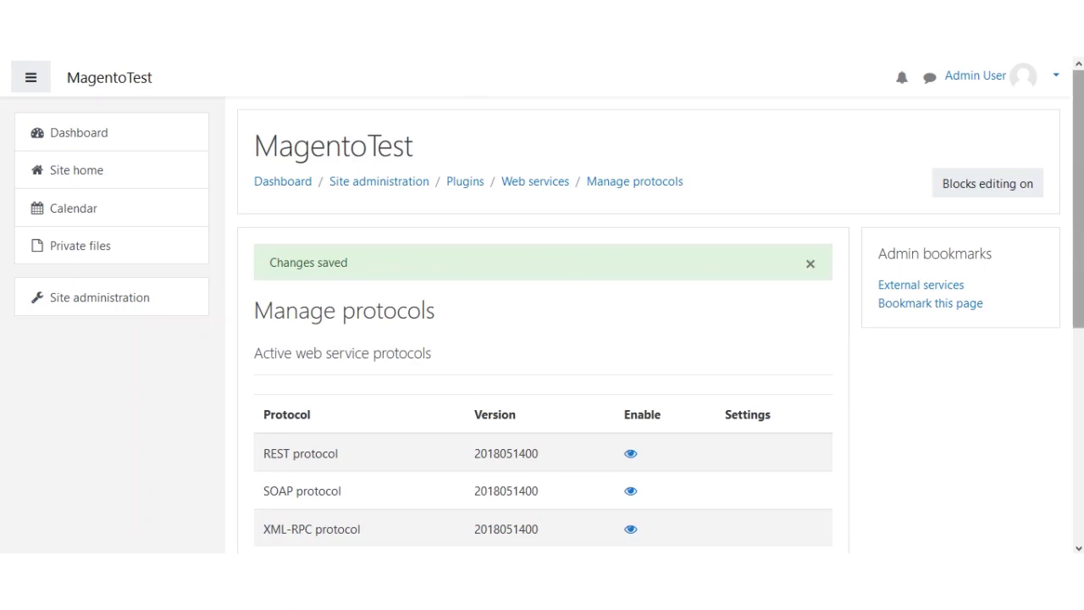
scroll(1078, 228, down, 1)
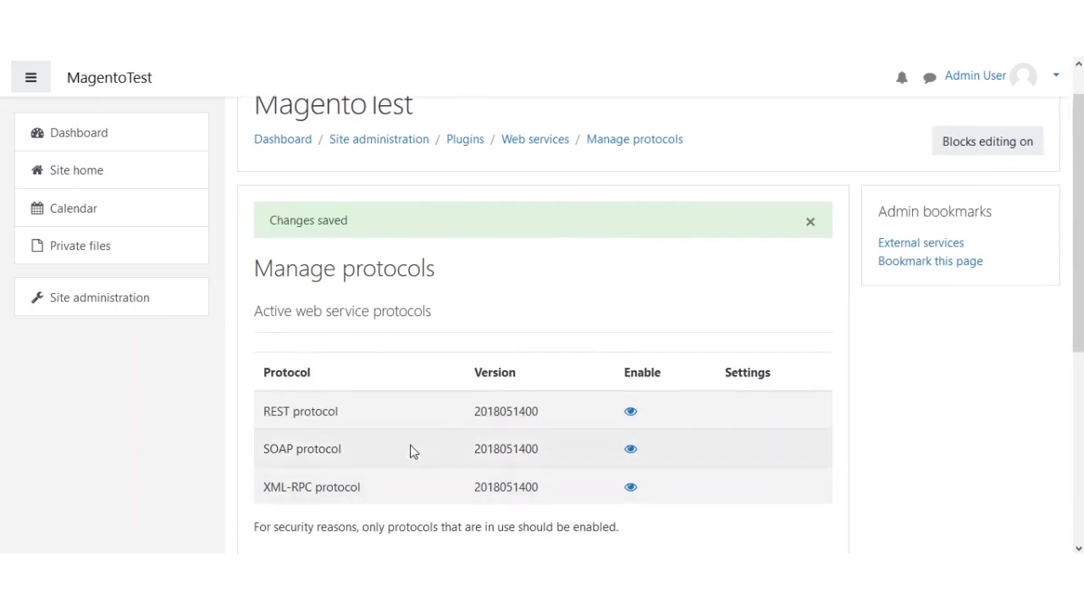
scroll(375, 404, down, 5)
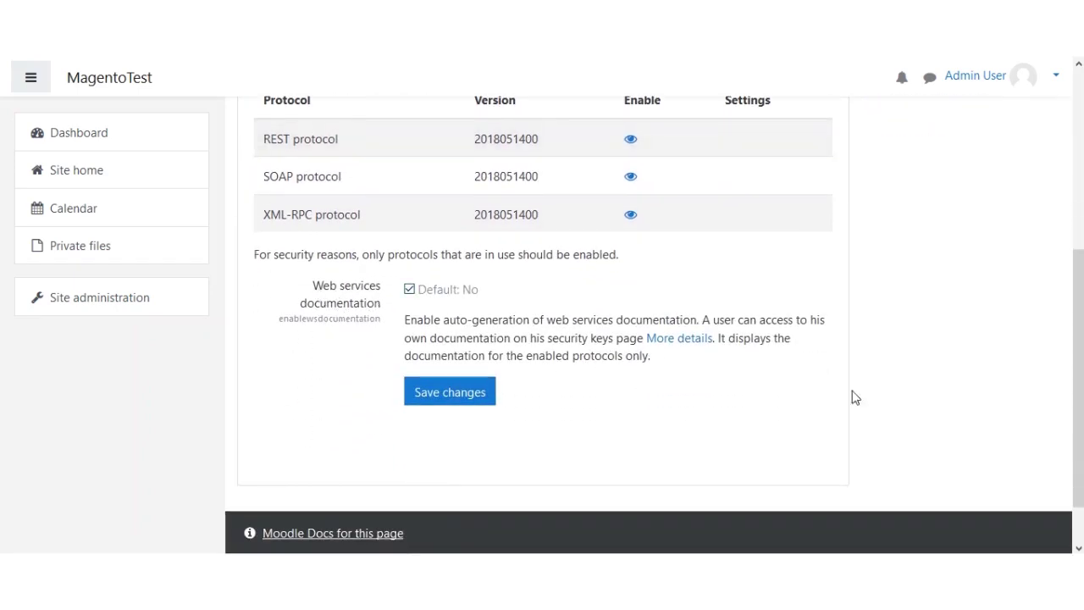
drag(1078, 381, 960, 266)
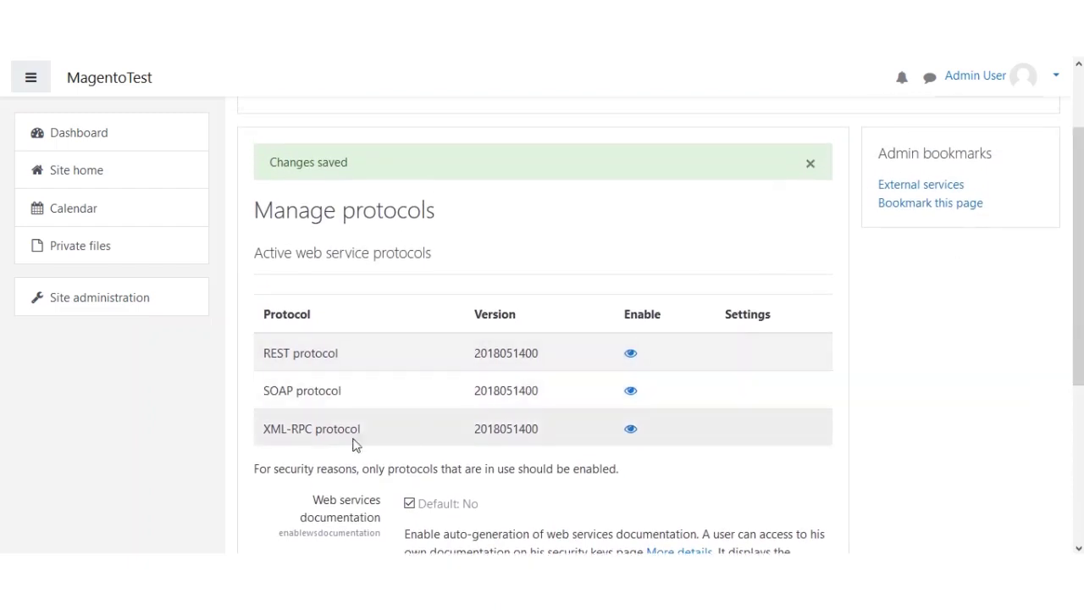
scroll(351, 442, up, 2)
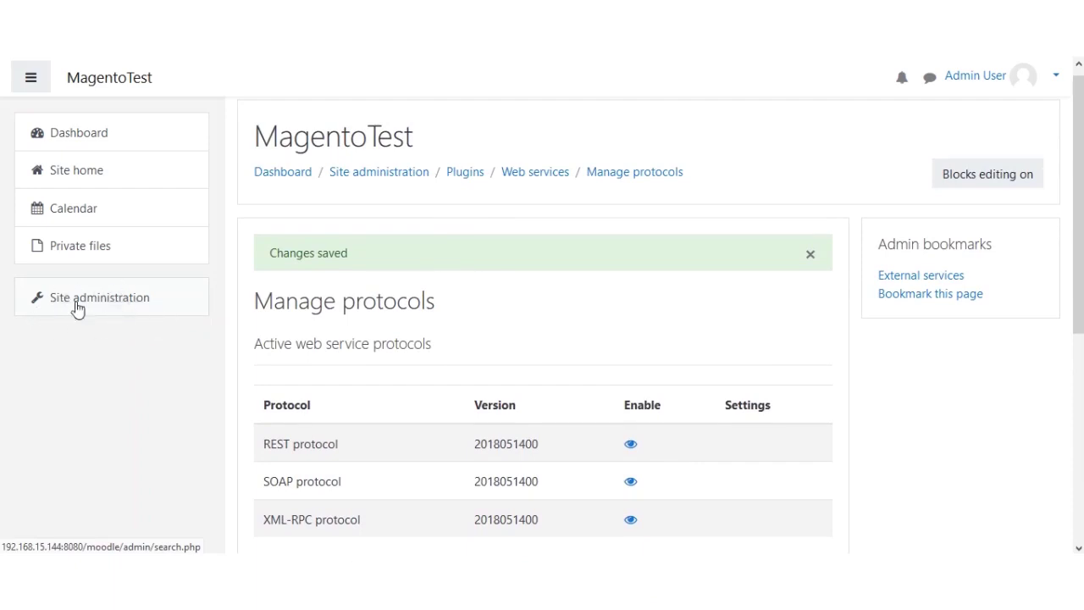
- Go to Site administration > Plugins > Web services > External services
click(127, 297)
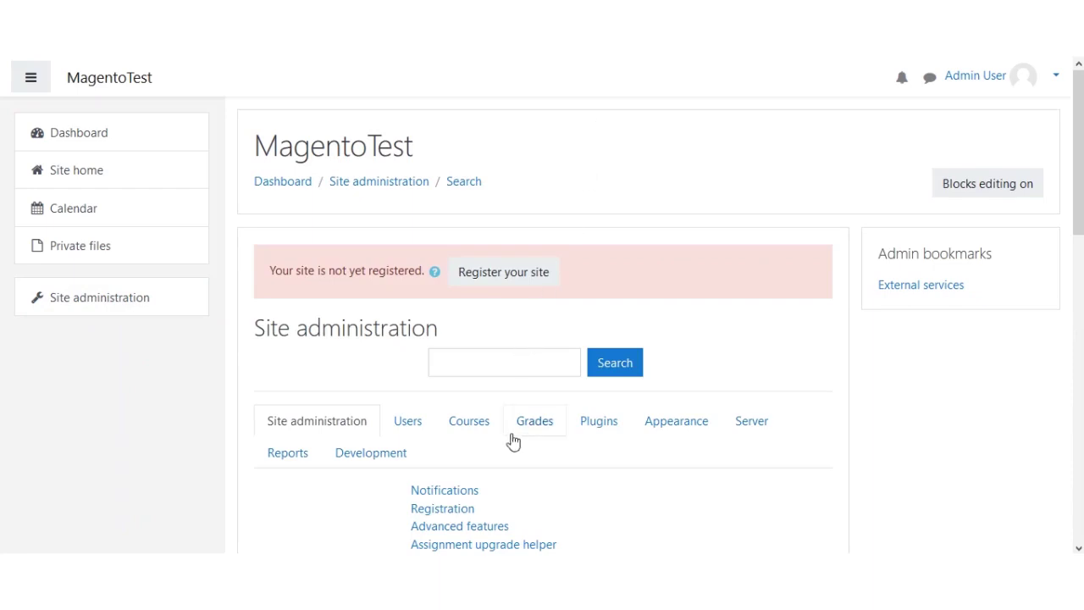
click(598, 427)
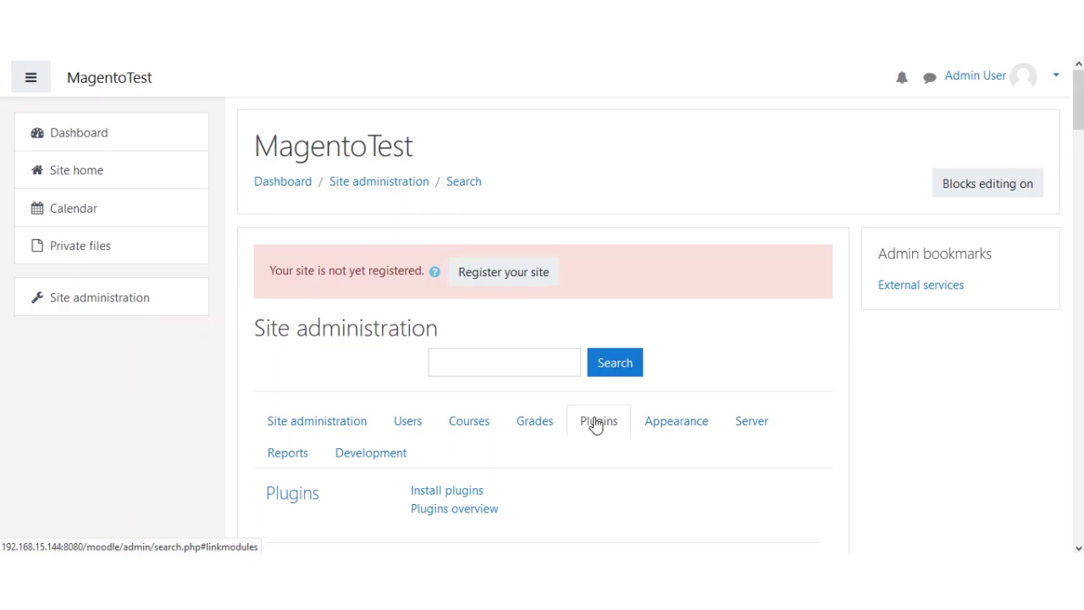
scroll(542, 421, down, 20)
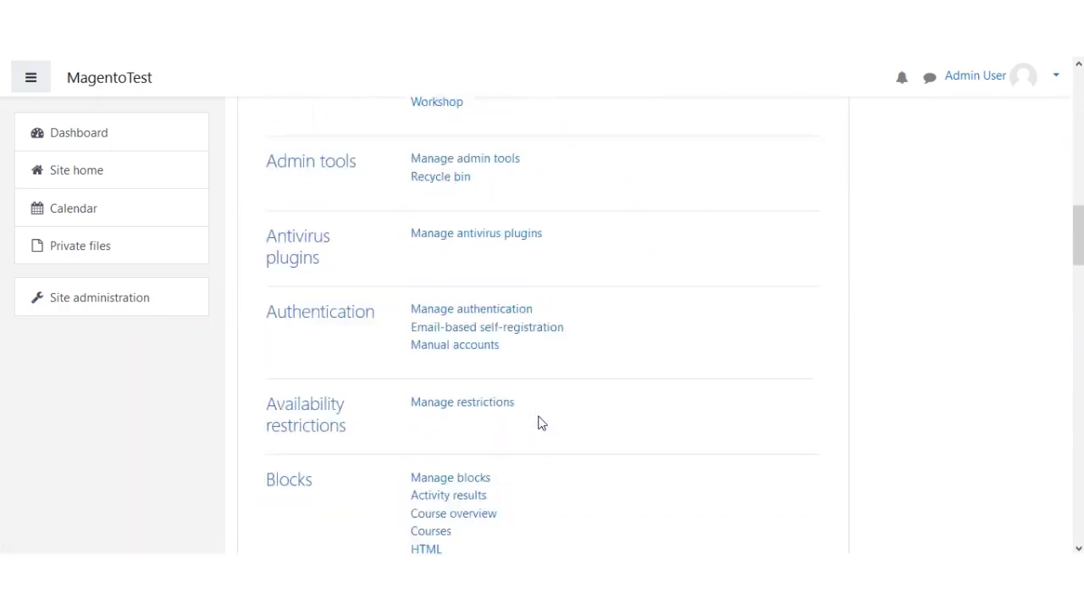
scroll(542, 428, down, 15)
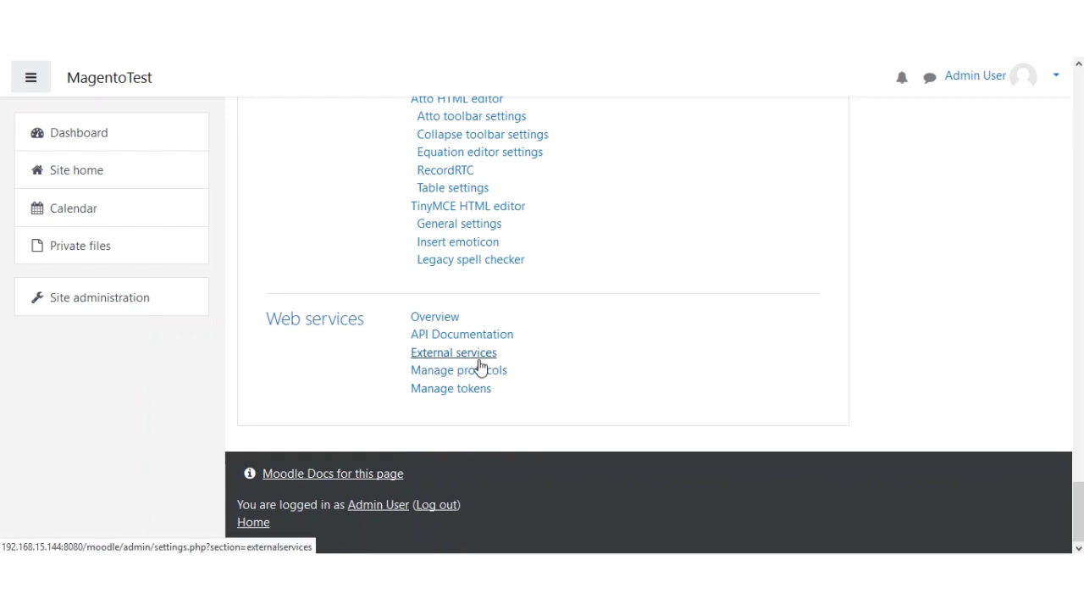
click(479, 364)
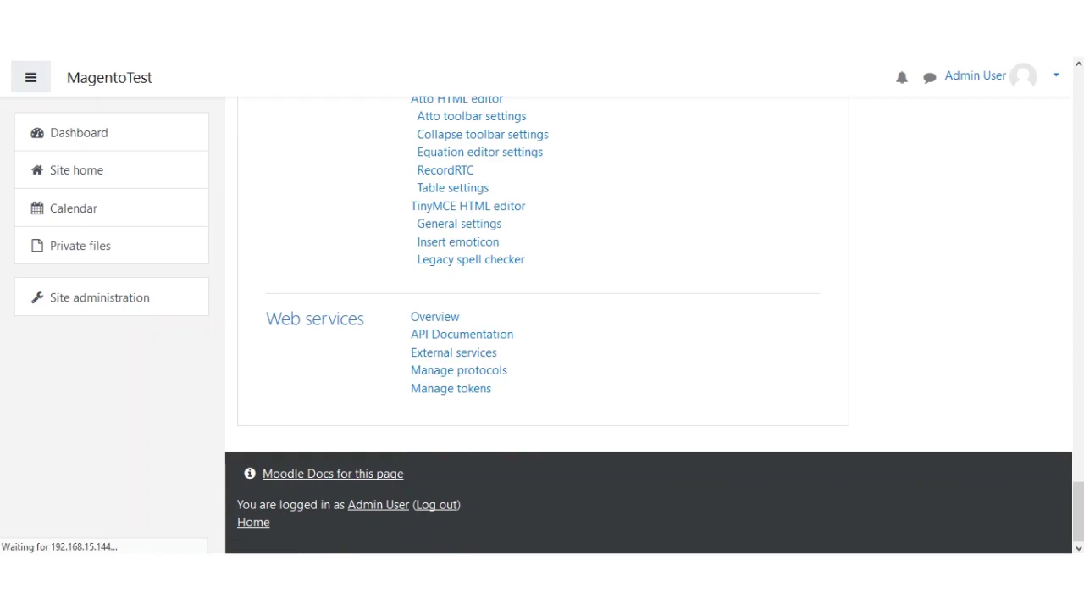
- Start adding a new custom service from below the Custom services table
drag(265, 260, 408, 264)
scroll(542, 310, down, 2)
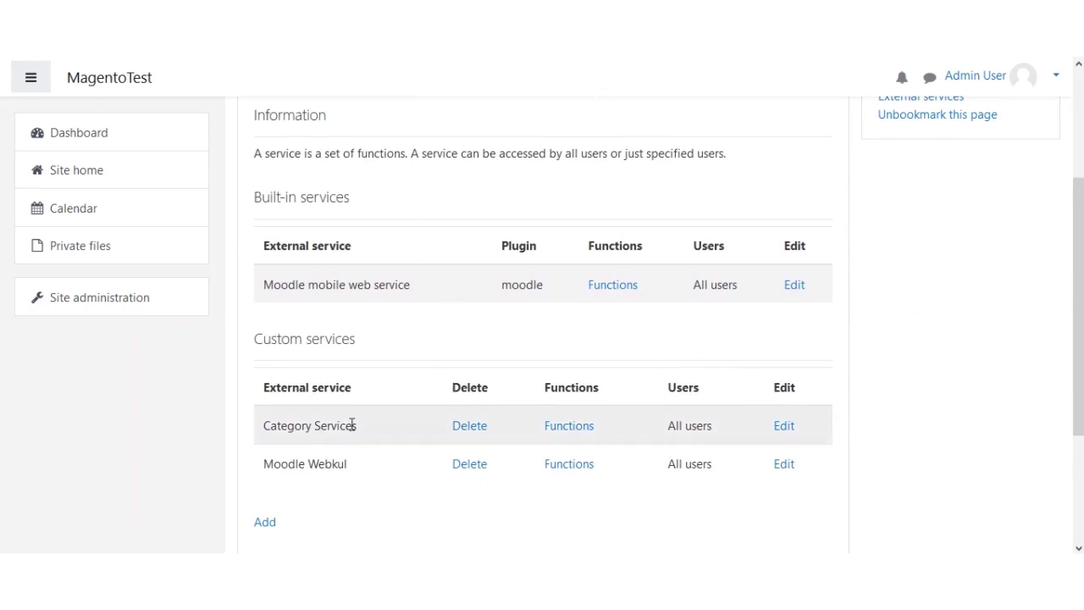
scroll(876, 402, down, 2)
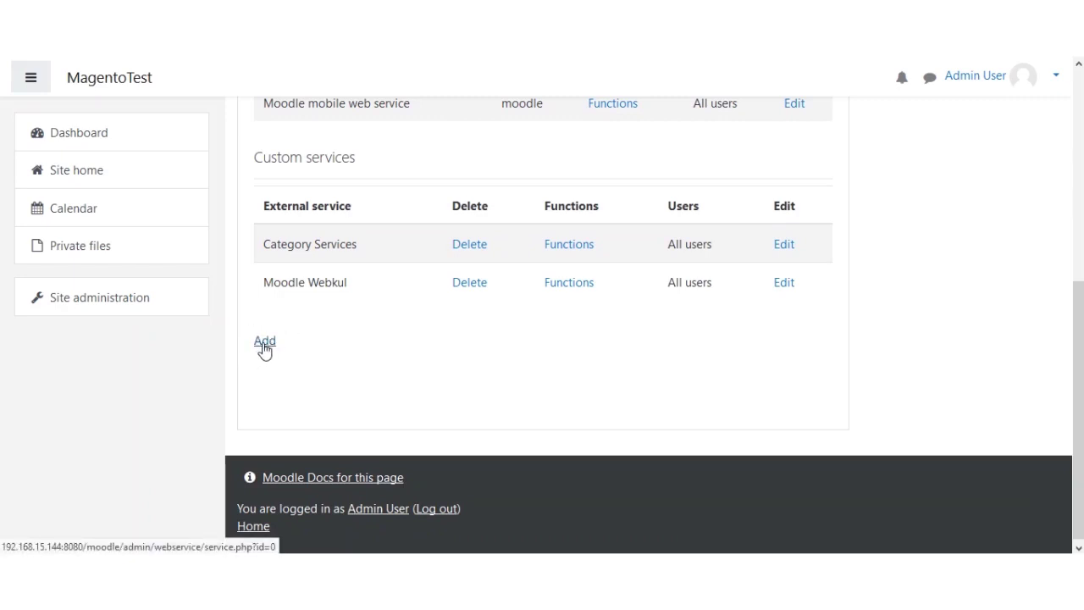
click(264, 349)
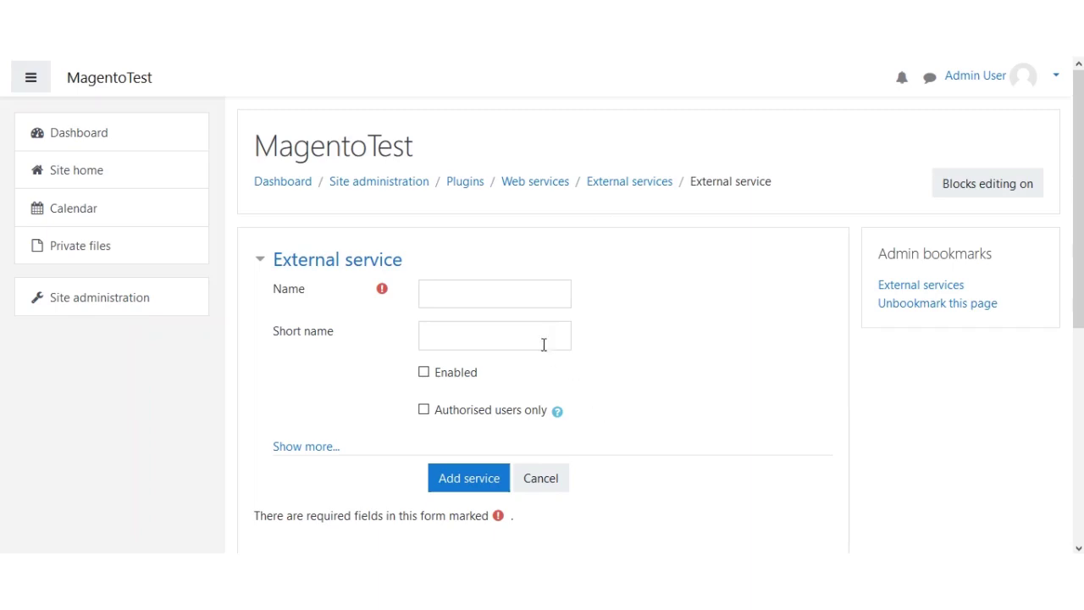
- Create the enabled service 'exter_service' with short name 'extservice'
click(456, 290)
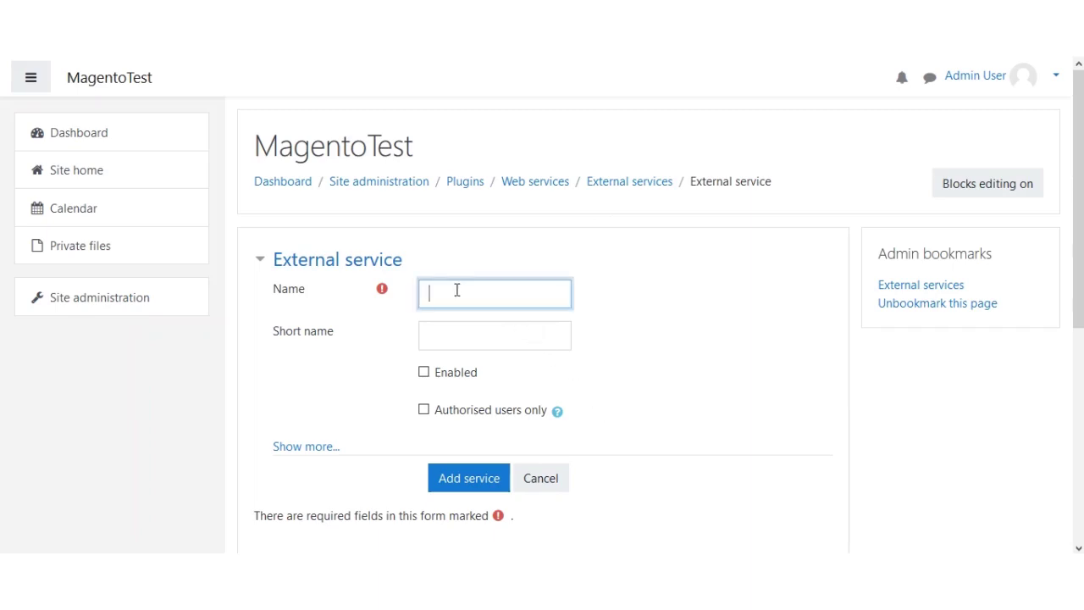
text(exter_service)
click(483, 340)
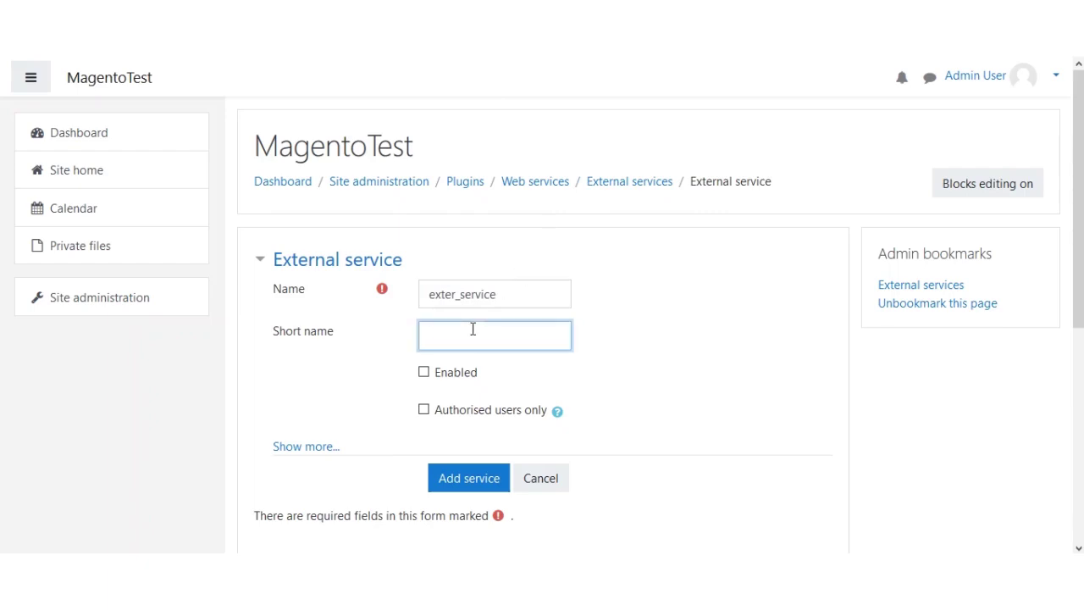
text(extservice)
click(424, 375)
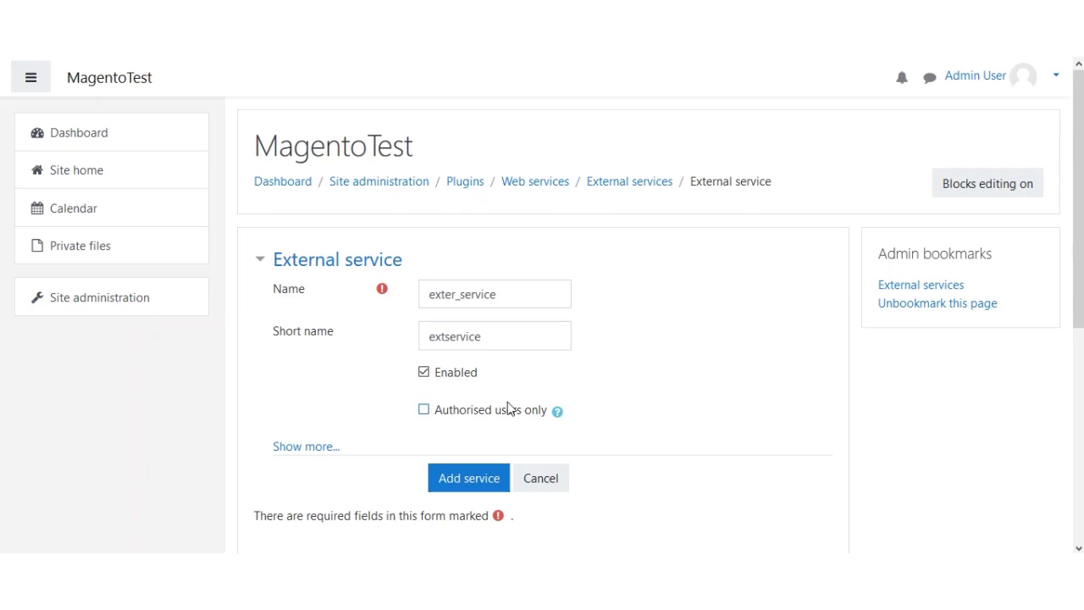
scroll(497, 400, down, 3)
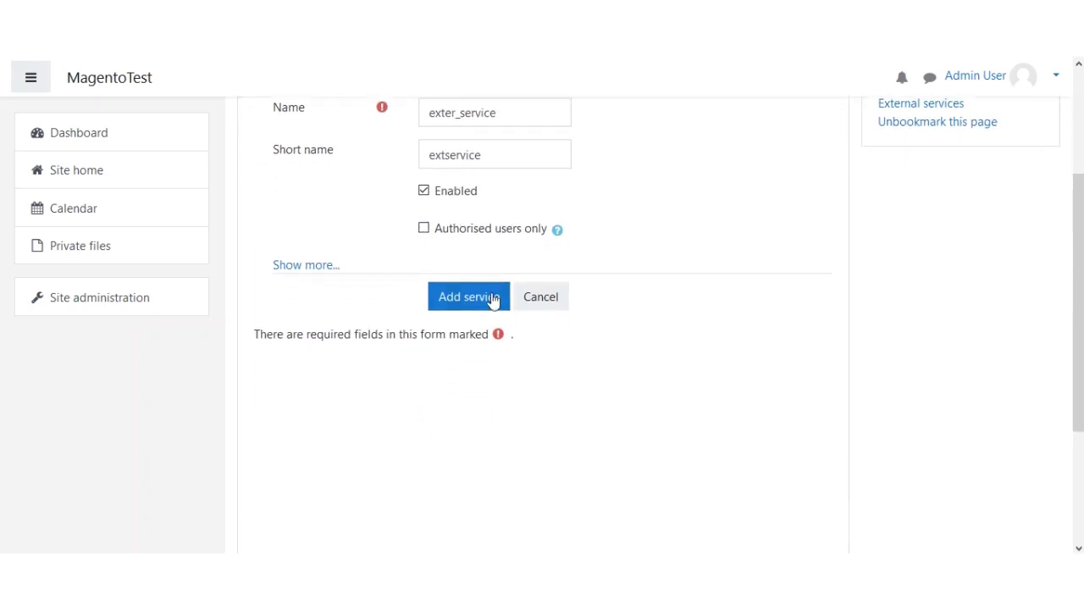
click(466, 303)
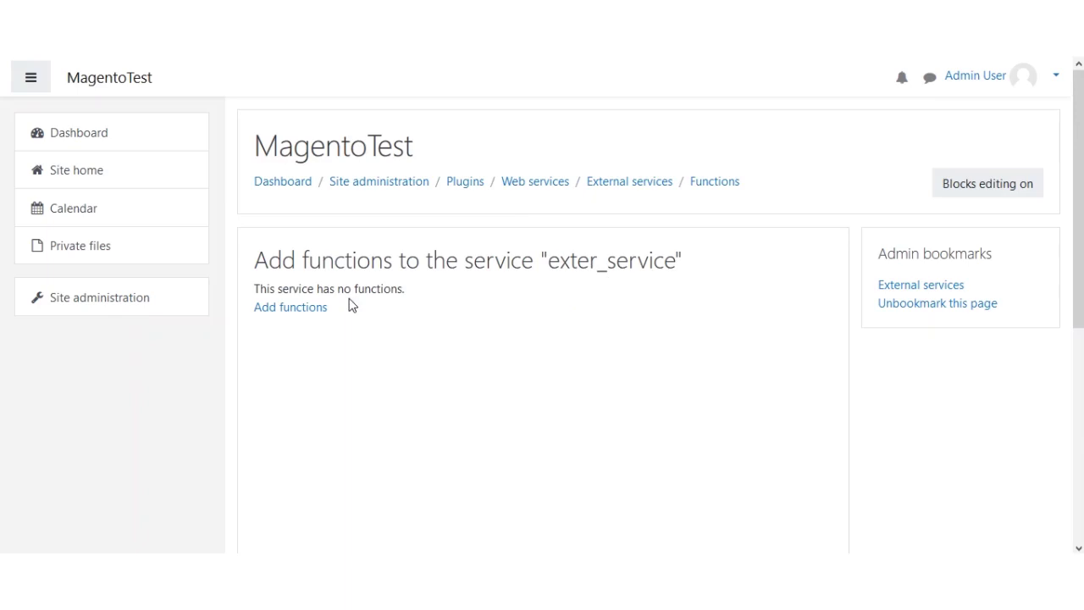
- Open exter_service's Add functions form from its empty Functions page
click(291, 310)
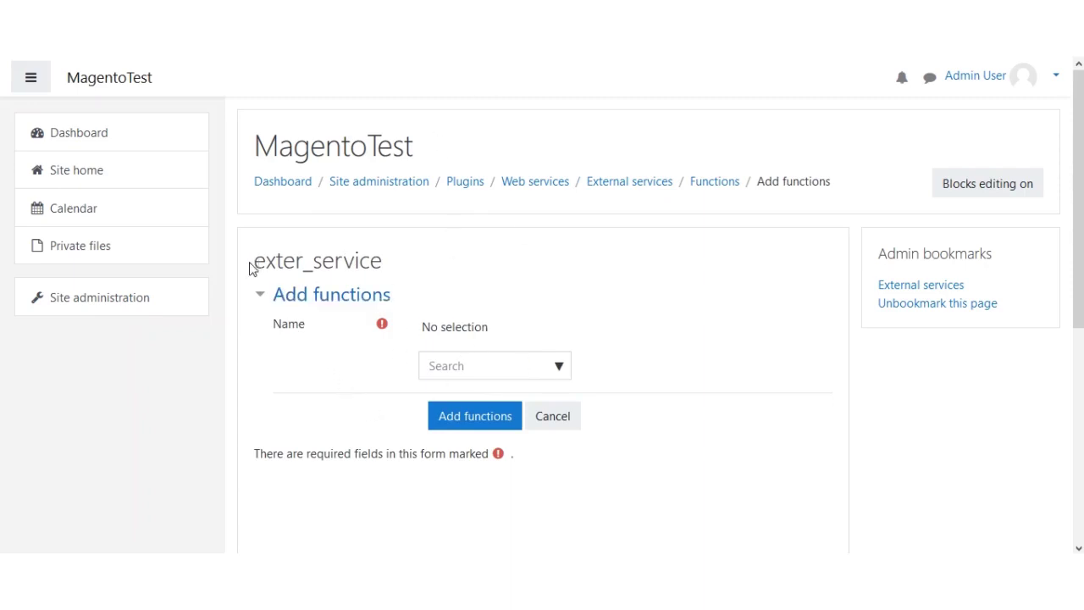
drag(249, 268, 393, 269)
click(455, 273)
- Choose core_enrol_get_course_enrolment_methods and core_enrol_get_enrolled_users_with_capability as functions to add
click(484, 363)
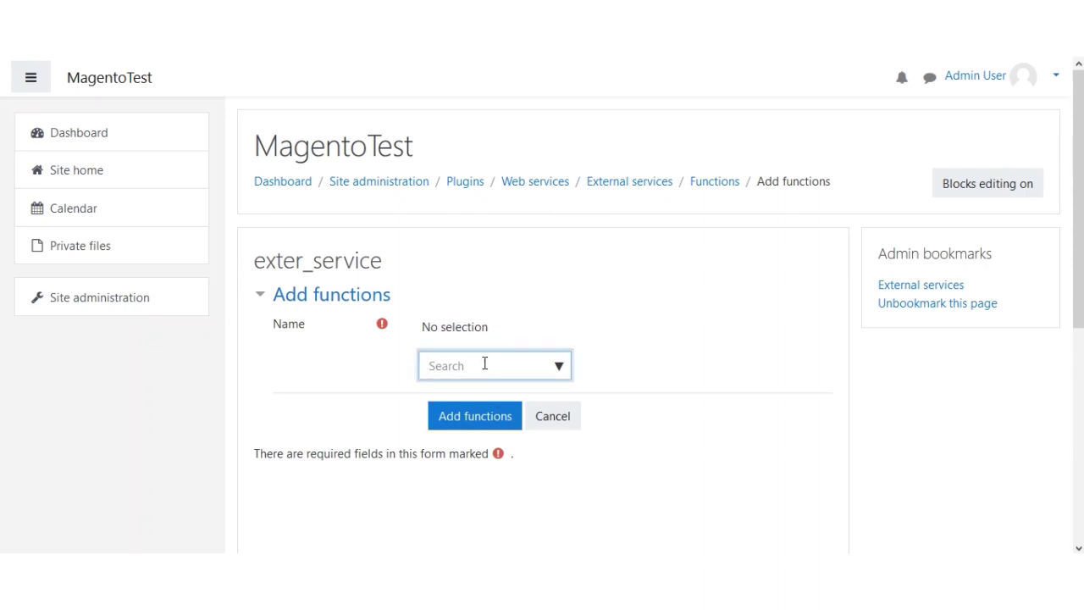
text(cor)
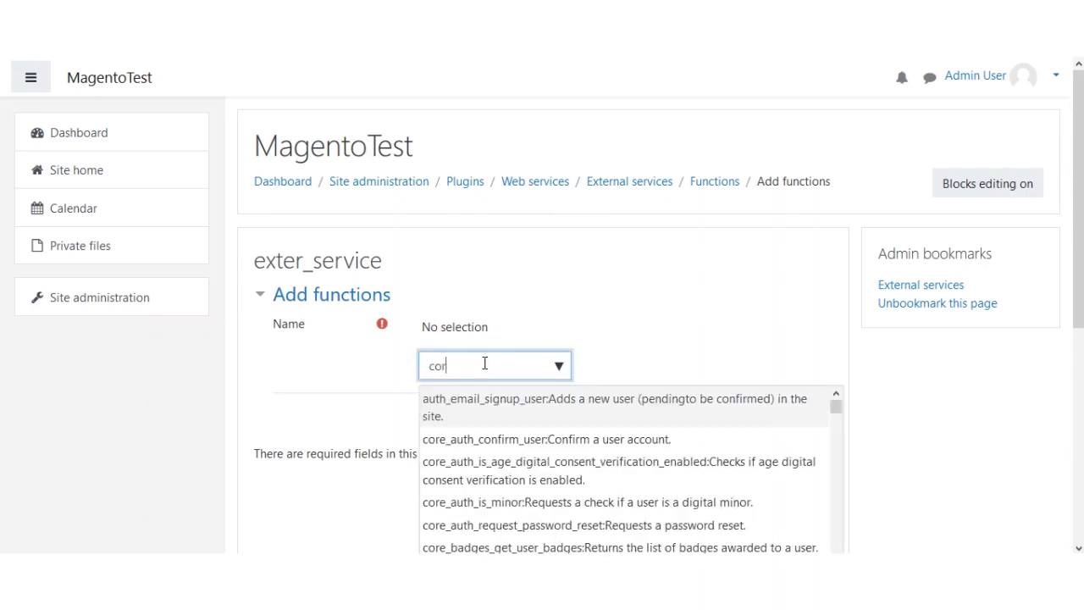
text(e_e)
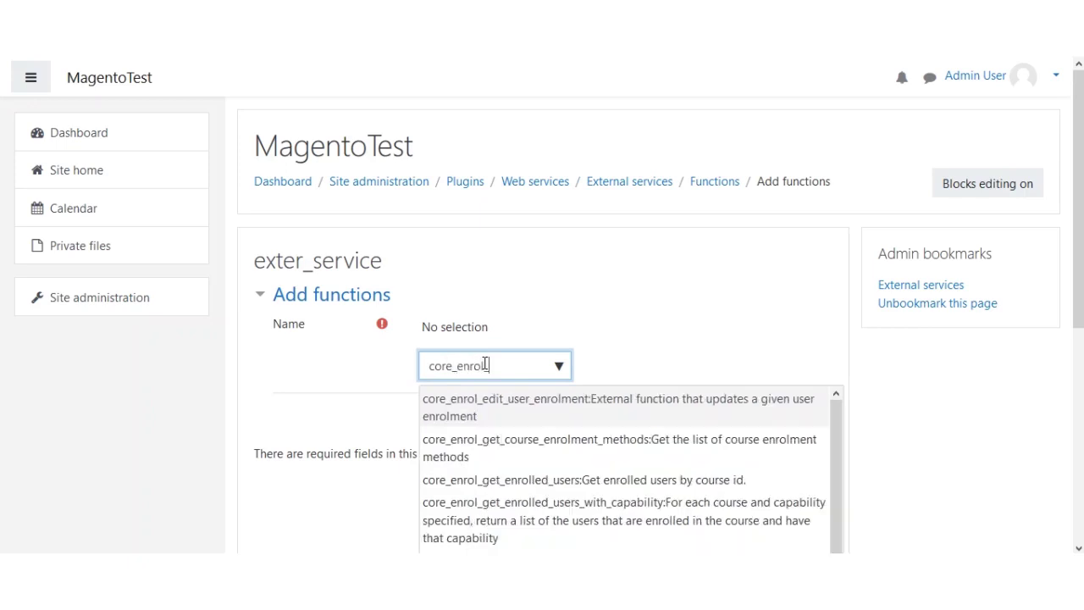
text(nrol_get_course_)
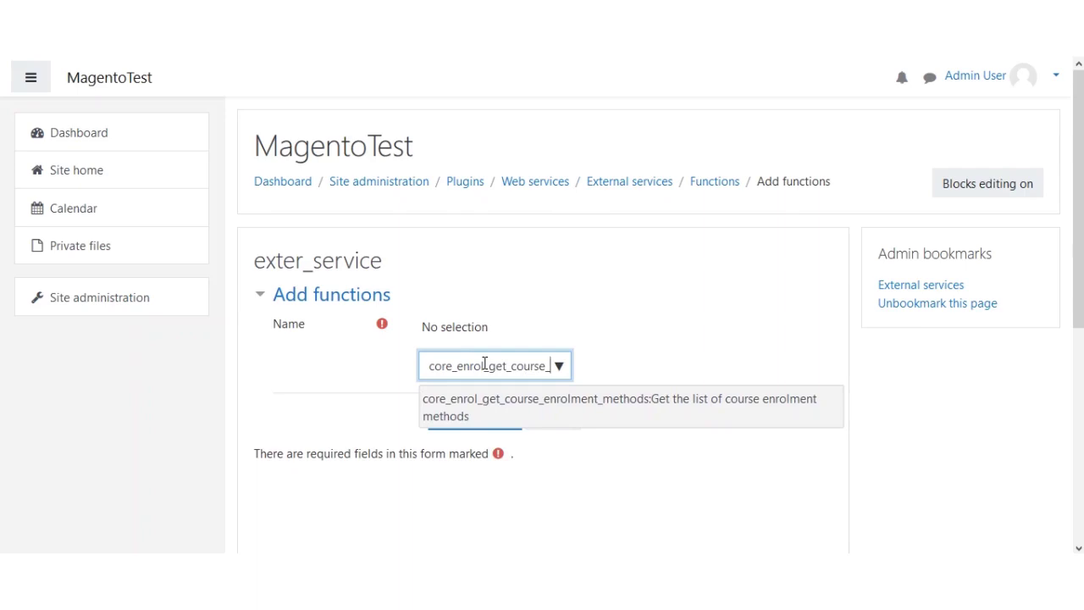
text(en)
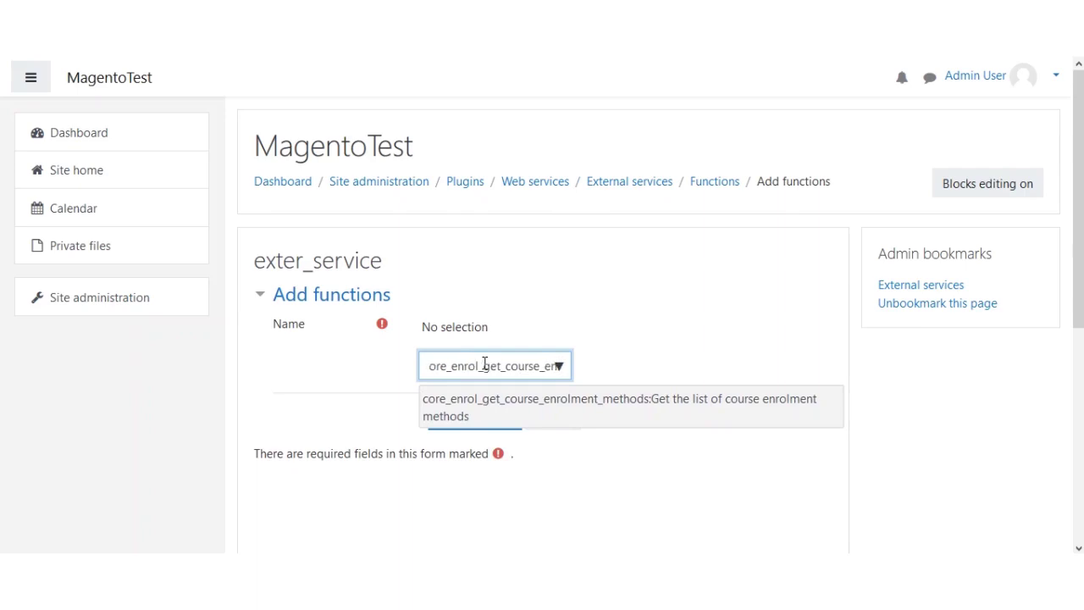
key(Return)
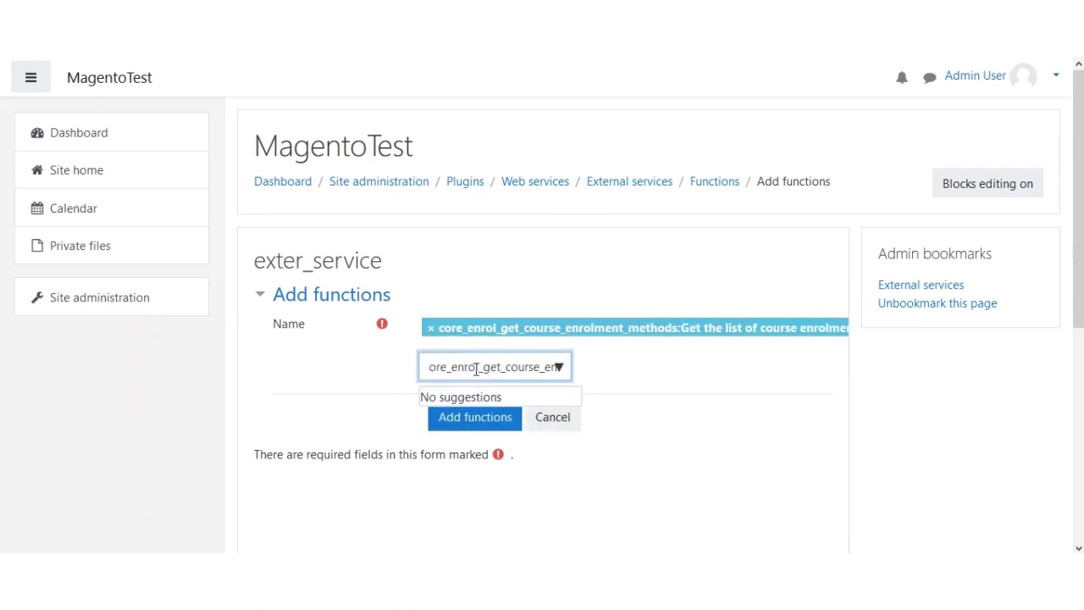
key(ctrl+a)
key(BackSpace)
text(c)
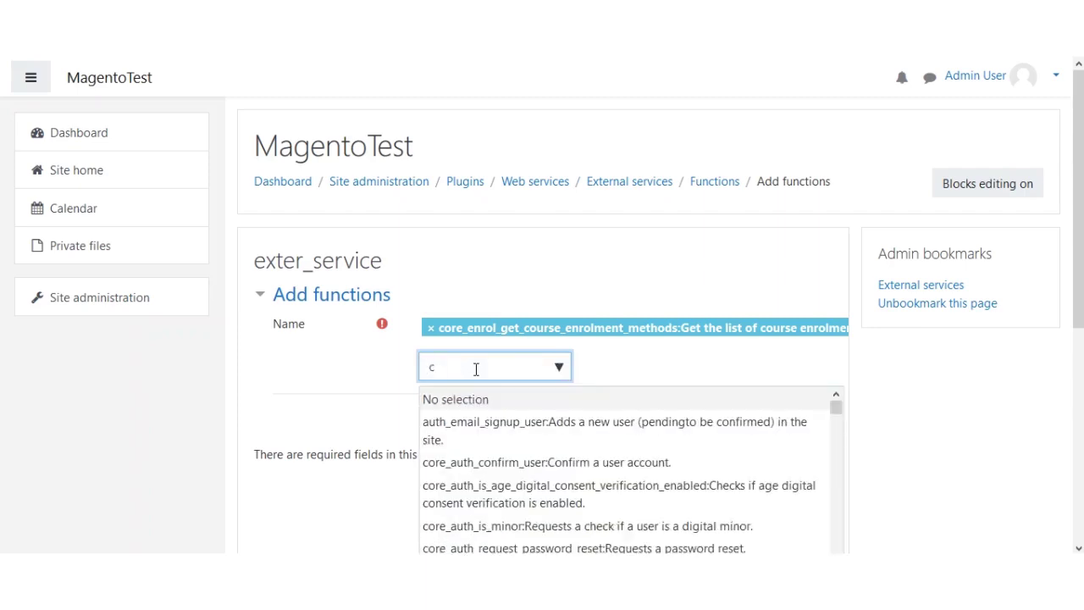
text(ore_)
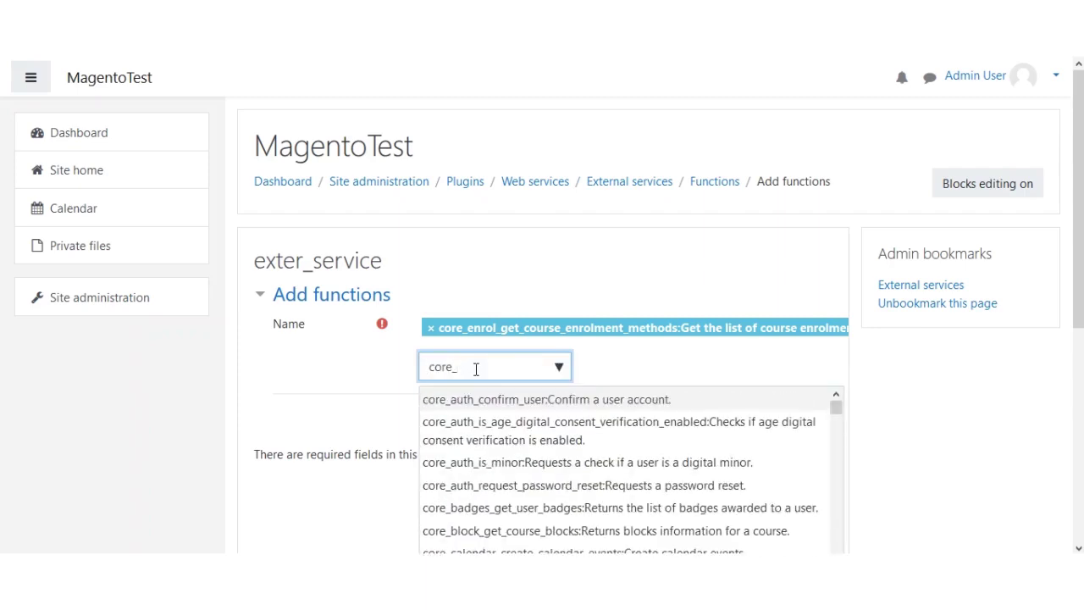
text(enrol)
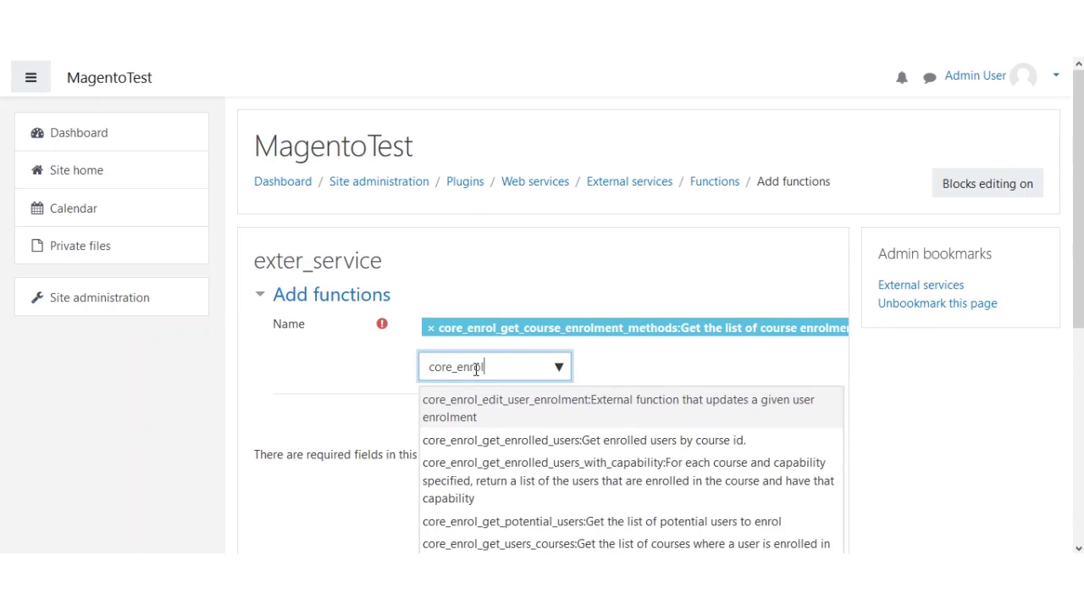
text(_get)
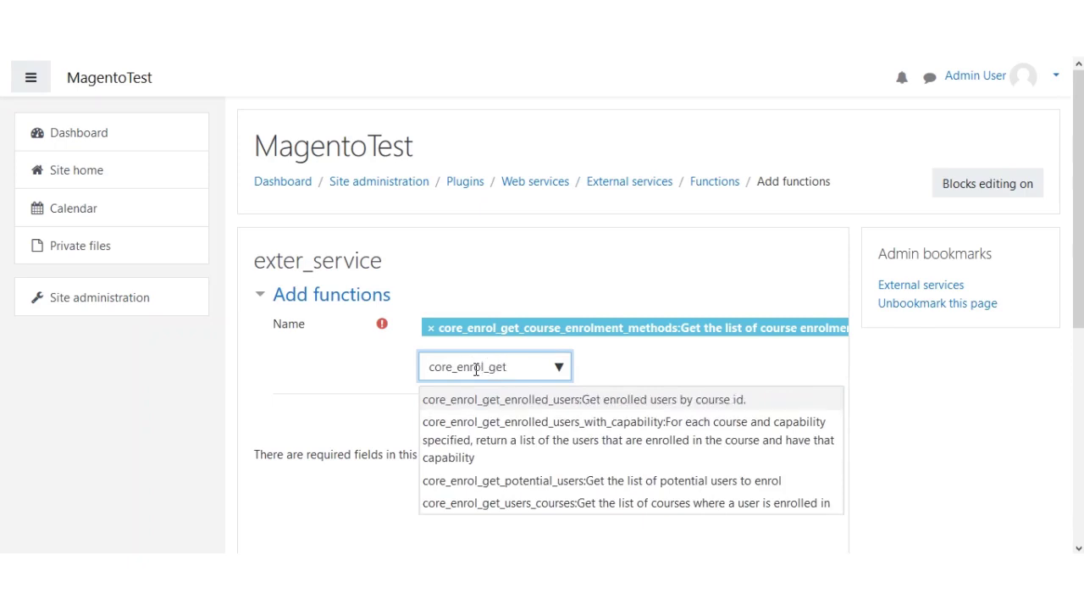
text(_enrolled)
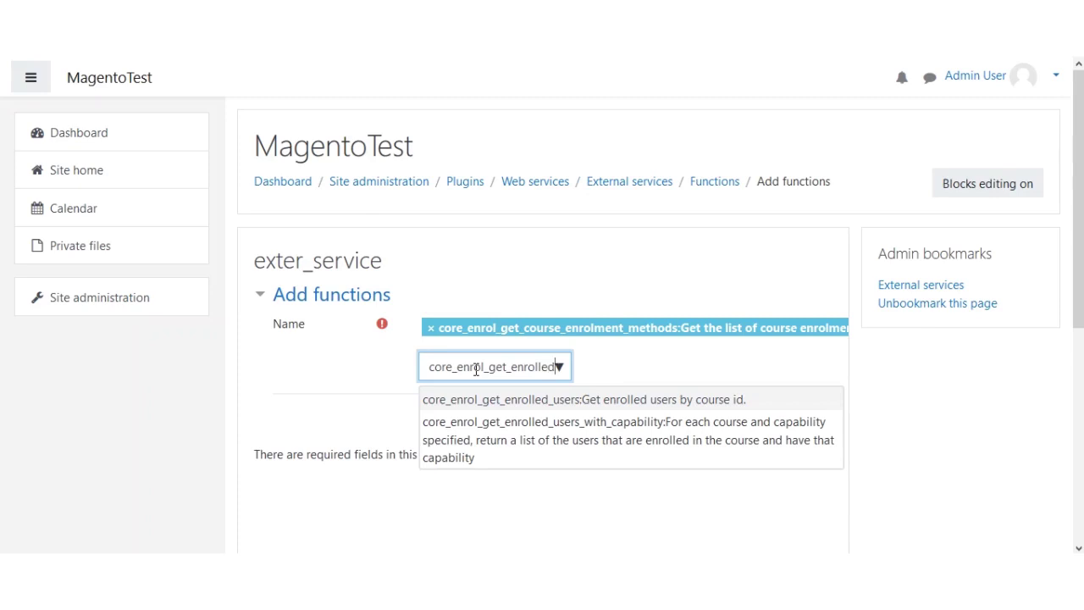
text(_users)
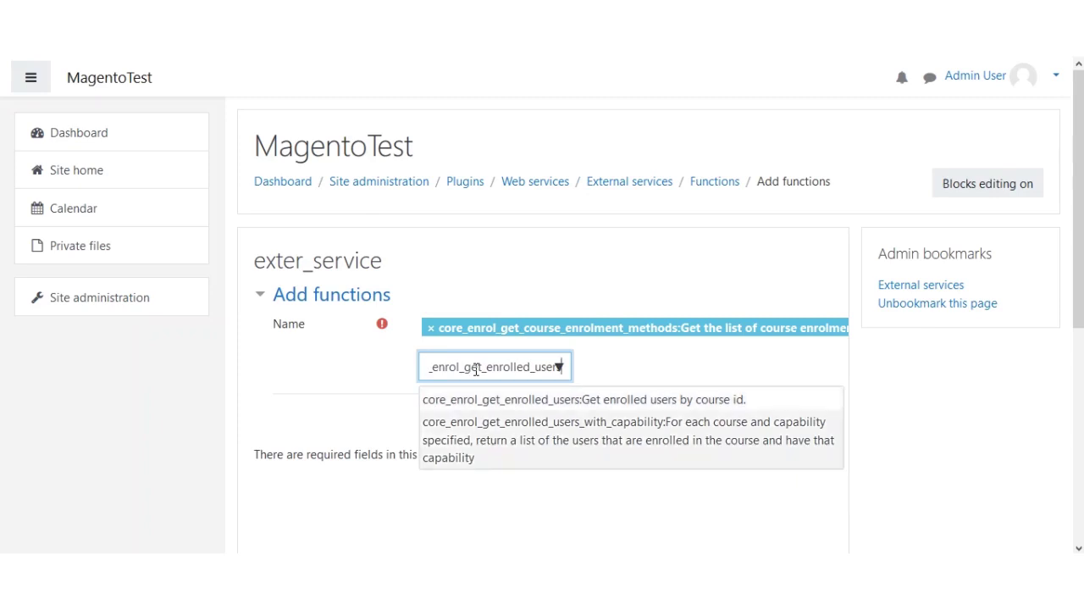
key(Return)
key(BackSpace)
key(BackSpace)
key(BackSpace)
key(BackSpace)
key(BackSpace)
key(BackSpace)
key(BackSpace)
key(BackSpace)
key(BackSpace)
key(BackSpace)
key(BackSpace)
key(BackSpace)
key(BackSpace)
key(BackSpace)
key(BackSpace)
key(BackSpace)
key(BackSpace)
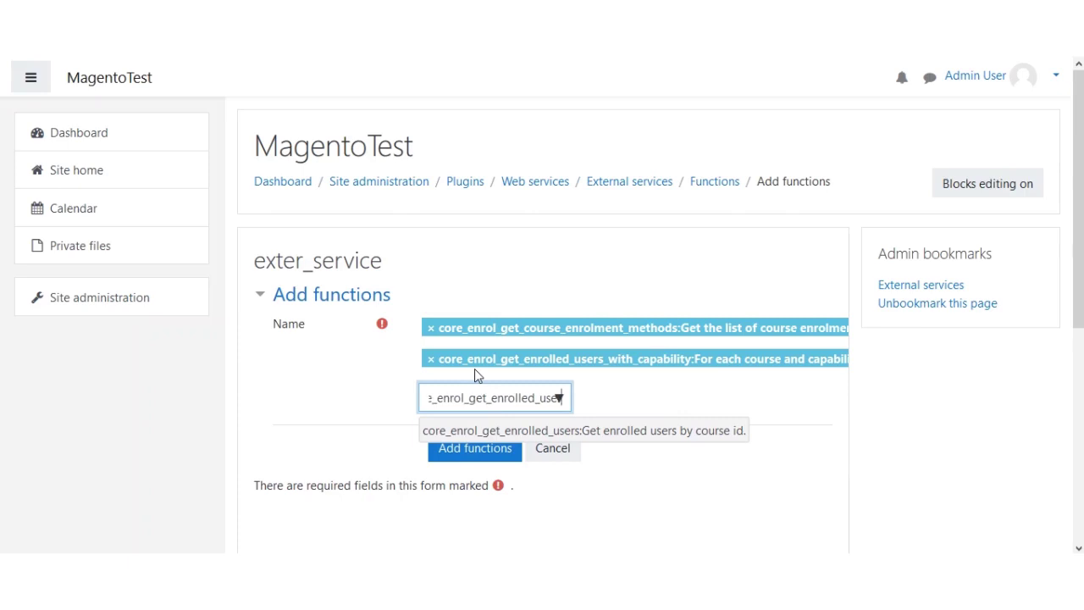
- Add core_user_get_users and core_user_create_users to the chosen functions
key(BackSpace)
key(BackSpace)
key(BackSpace)
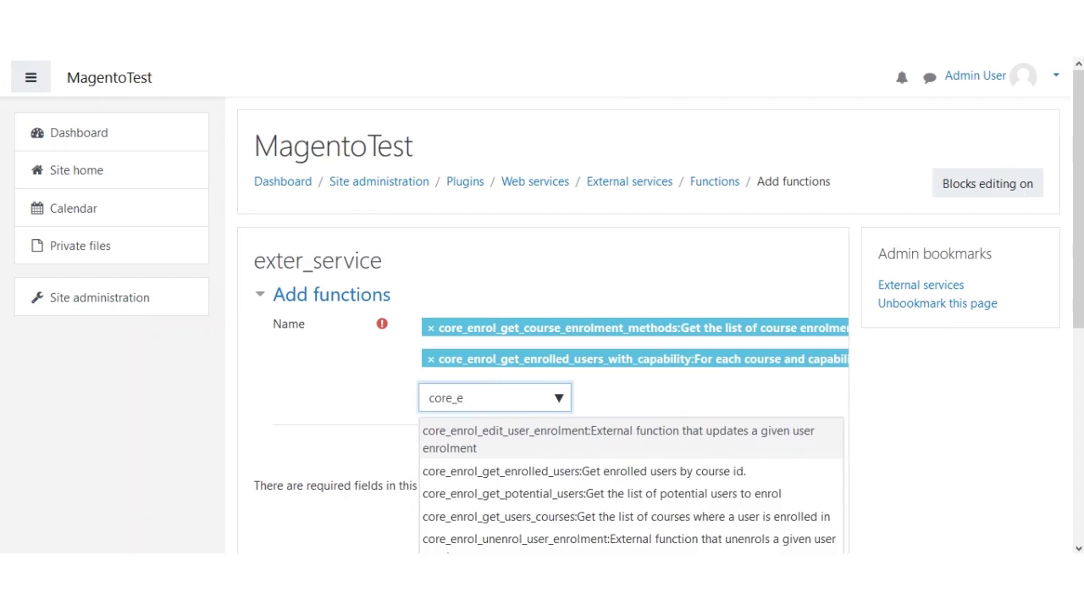
key(BackSpace)
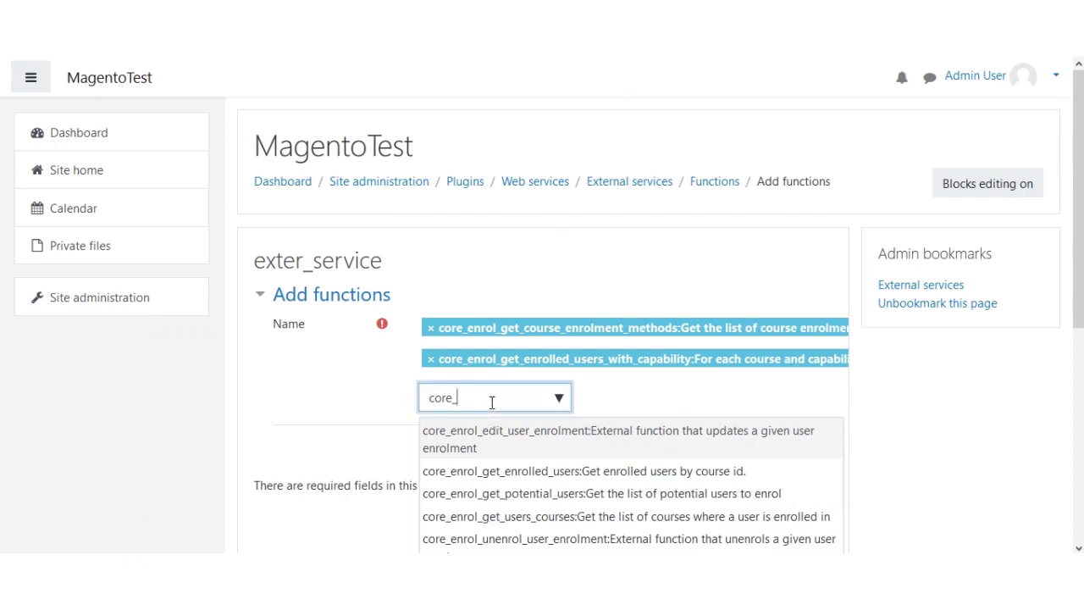
text(users)
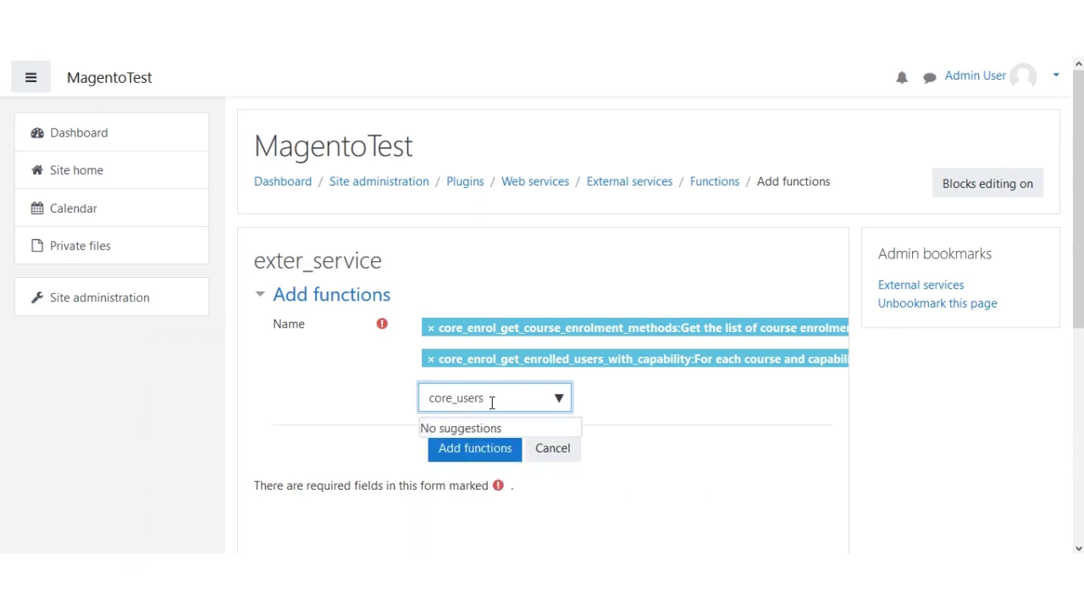
key(BackSpace)
text(_)
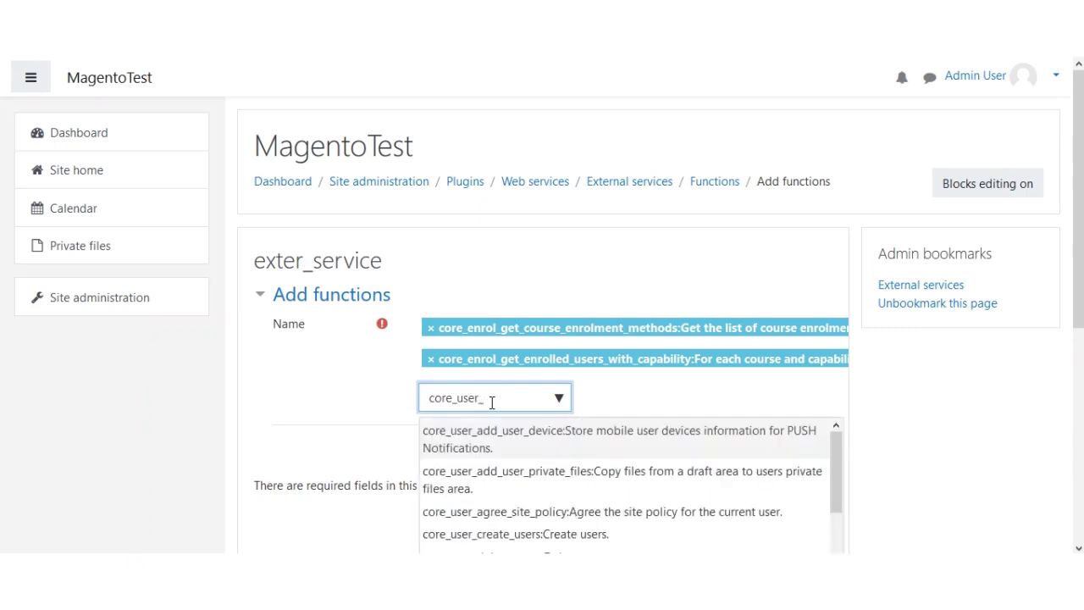
text(get)
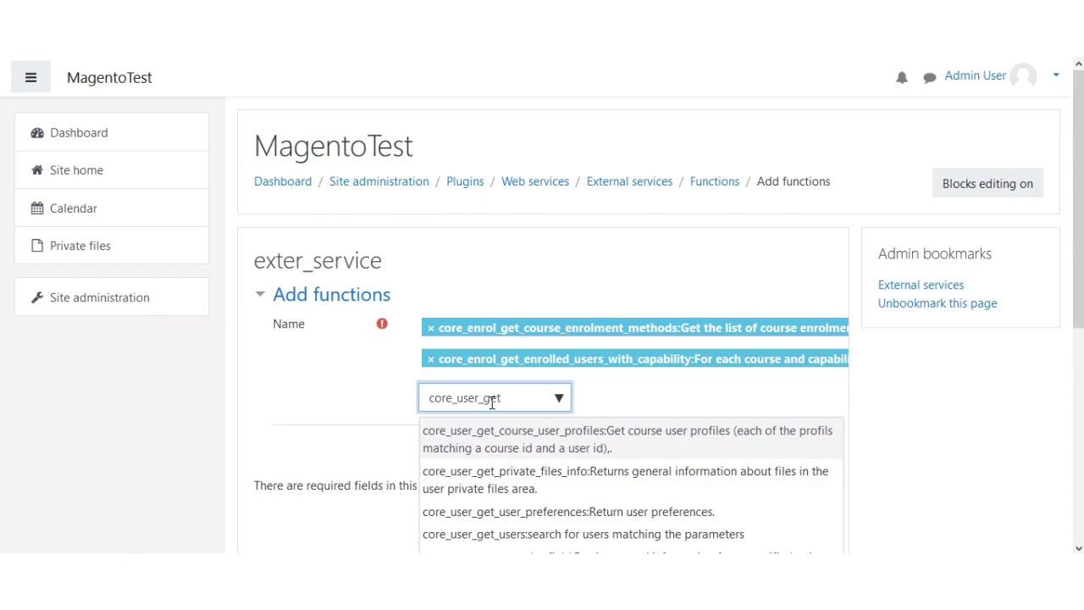
text(_users)
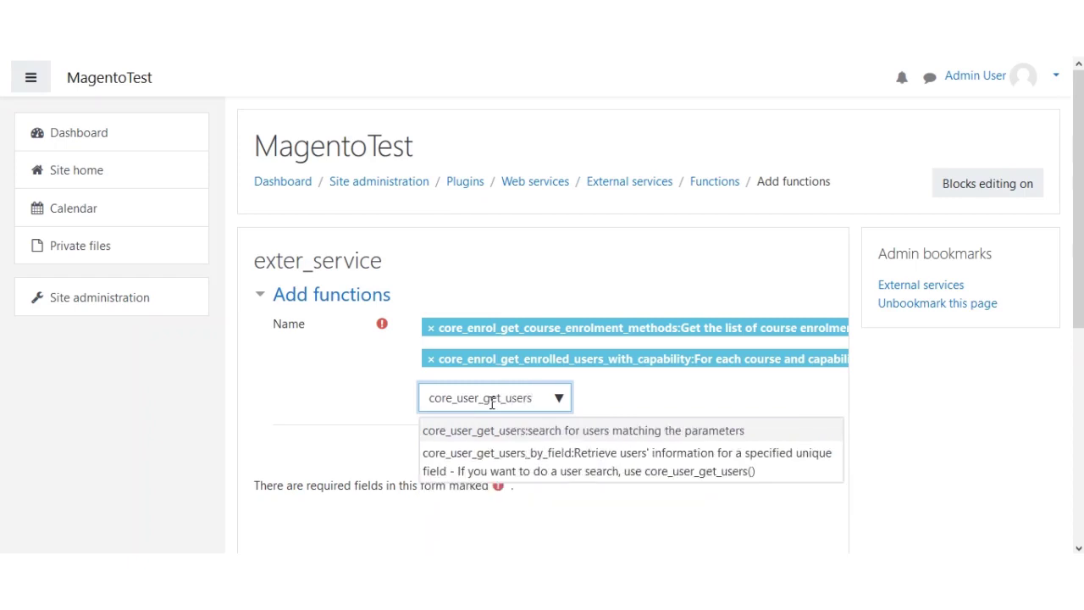
key(Return)
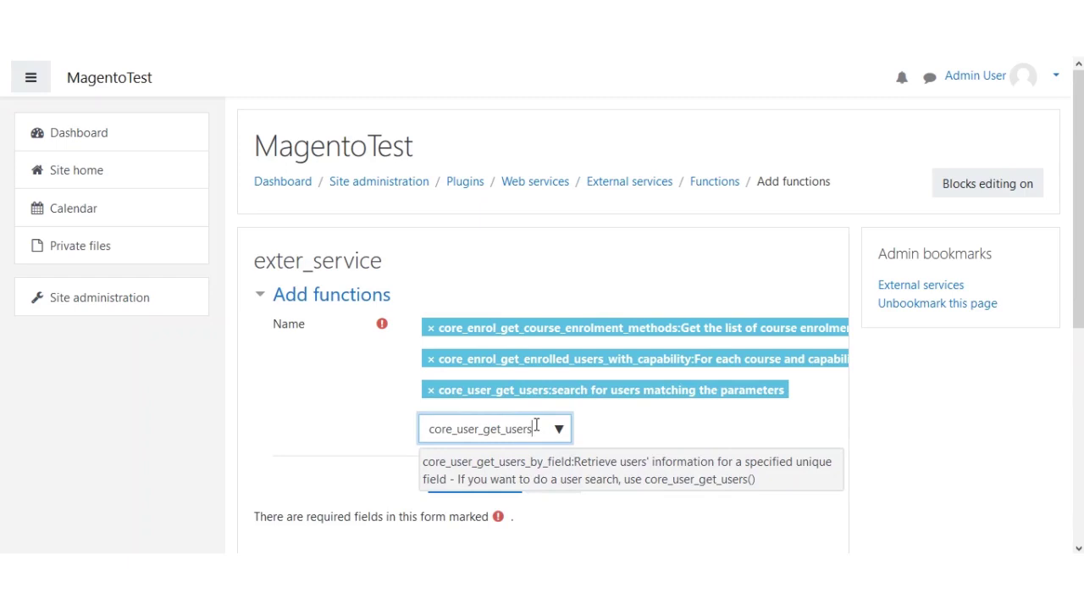
key(BackSpace)
key(BackSpace)
key(BackSpace)
key(BackSpace)
key(BackSpace)
key(BackSpace)
key(BackSpace)
key(BackSpace)
key(BackSpace)
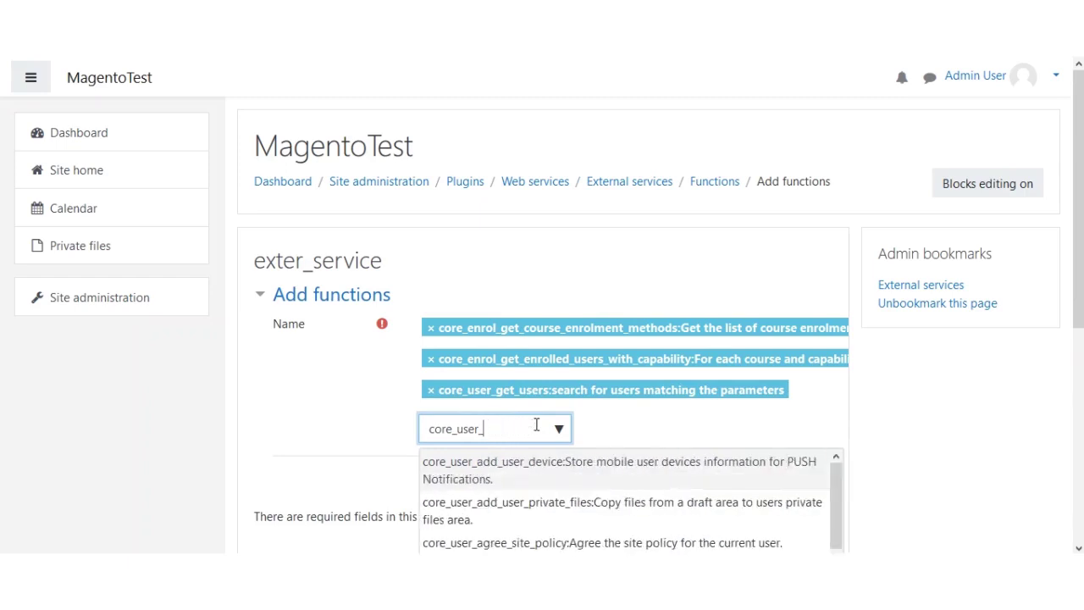
text(create)
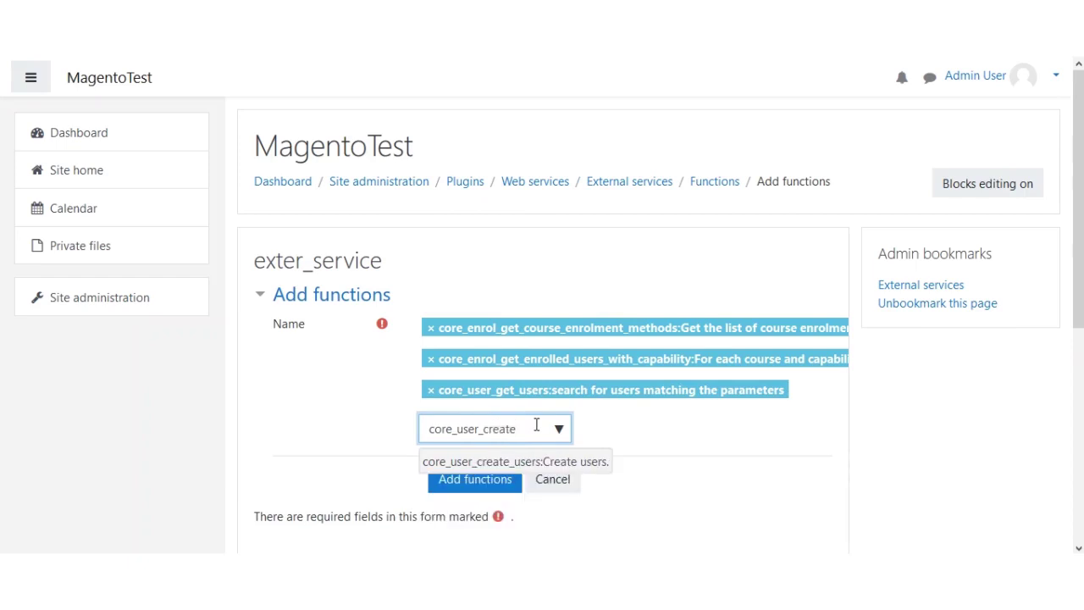
text(_users)
key(Return)
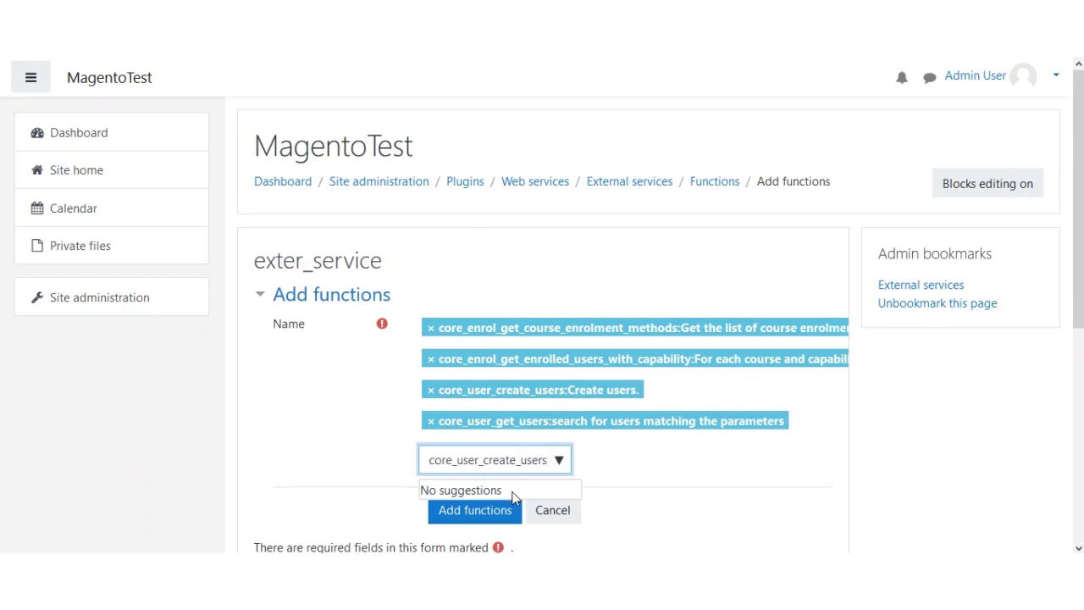
- Add enrol_manual_enrol_users as well and save all chosen functions to exter_service
key(BackSpace)
key(BackSpace)
key(BackSpace)
key(BackSpace)
key(BackSpace)
key(BackSpace)
key(BackSpace)
key(BackSpace)
key(BackSpace)
key(BackSpace)
key(BackSpace)
key(BackSpace)
key(BackSpace)
key(BackSpace)
key(BackSpace)
key(BackSpace)
key(BackSpace)
key(BackSpace)
key(BackSpace)
key(BackSpace)
key(BackSpace)
key(BackSpace)
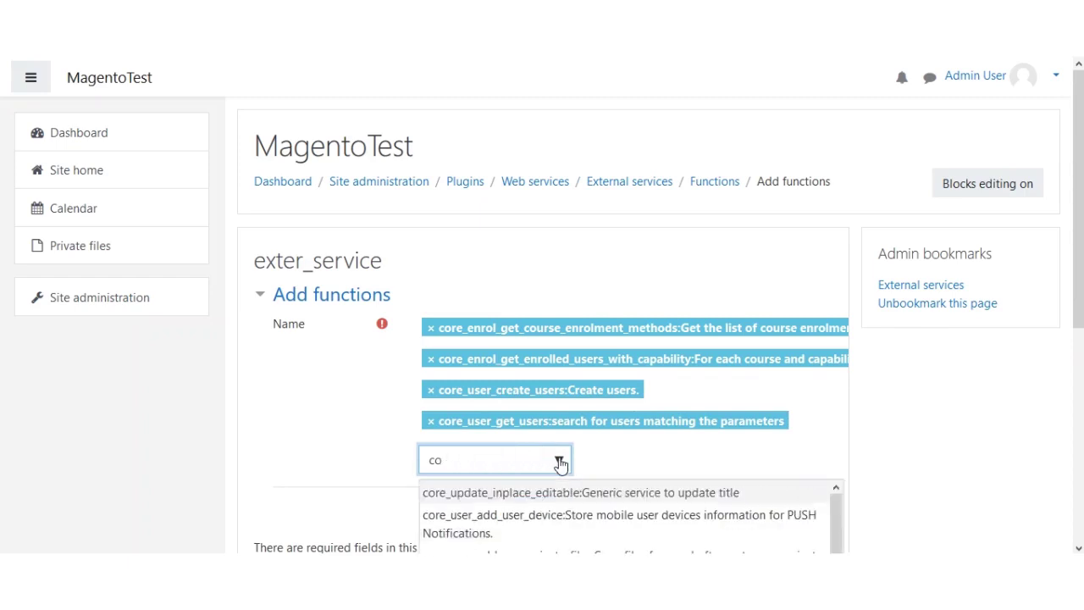
text(enrol)
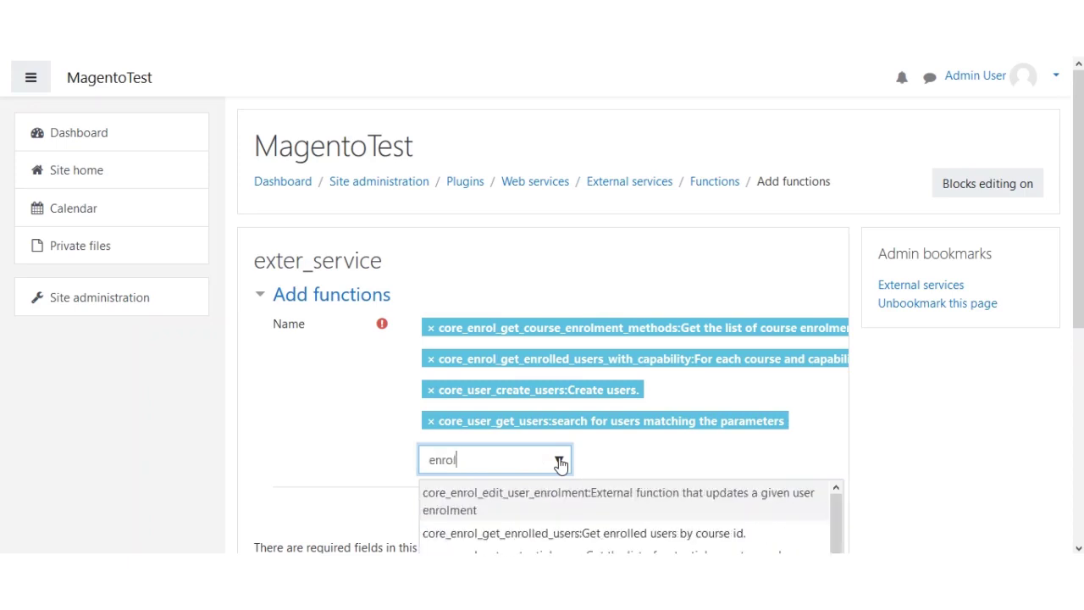
text(_man)
key(BackSpace)
text(manual)
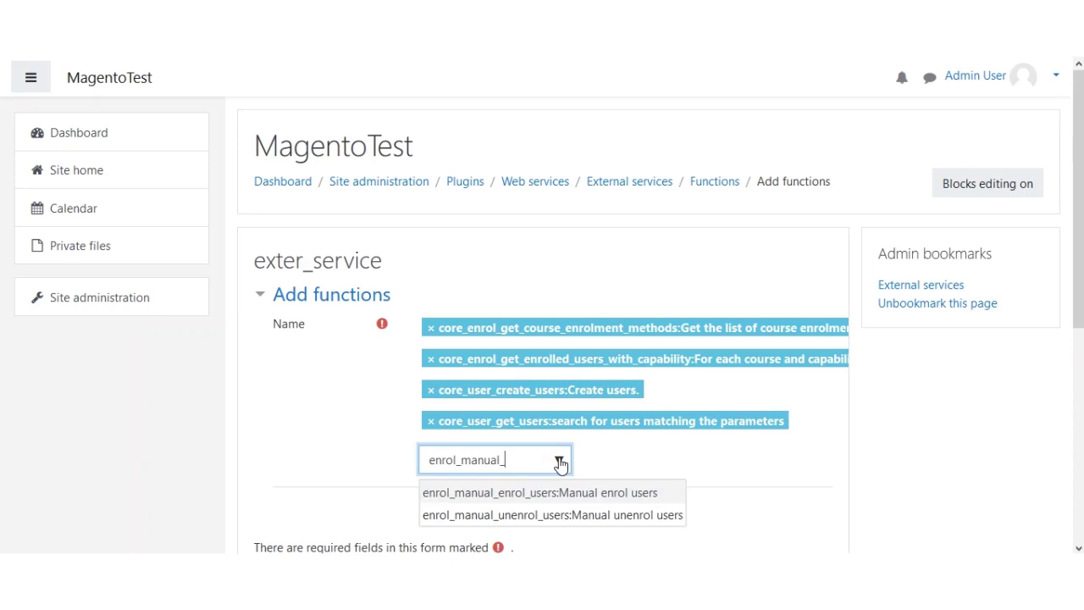
text(_enro)
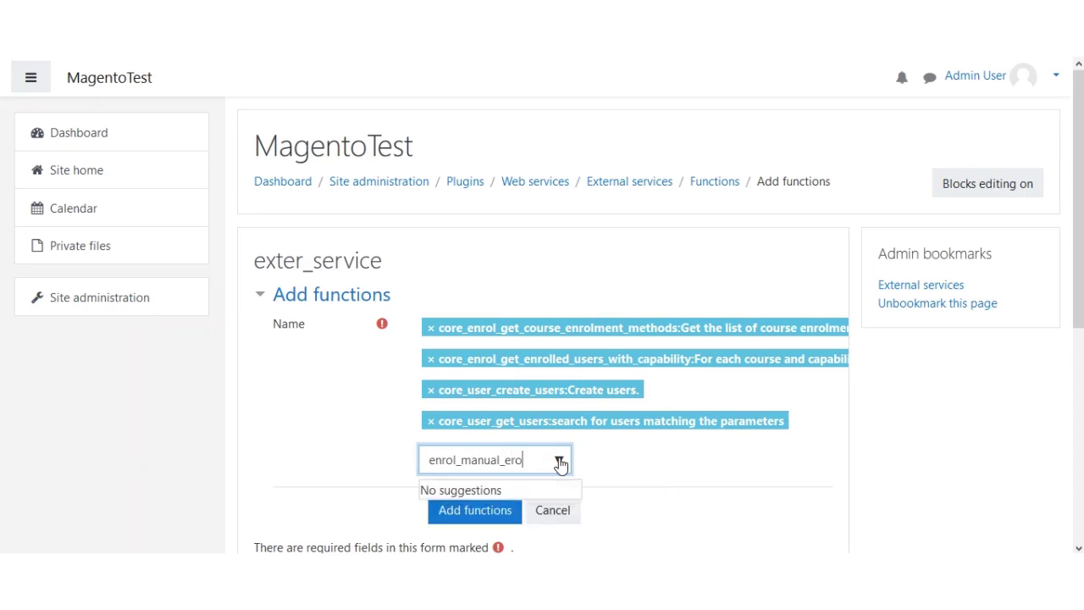
text(l)
key(BackSpace)
key(BackSpace)
key(BackSpace)
text(nrol)
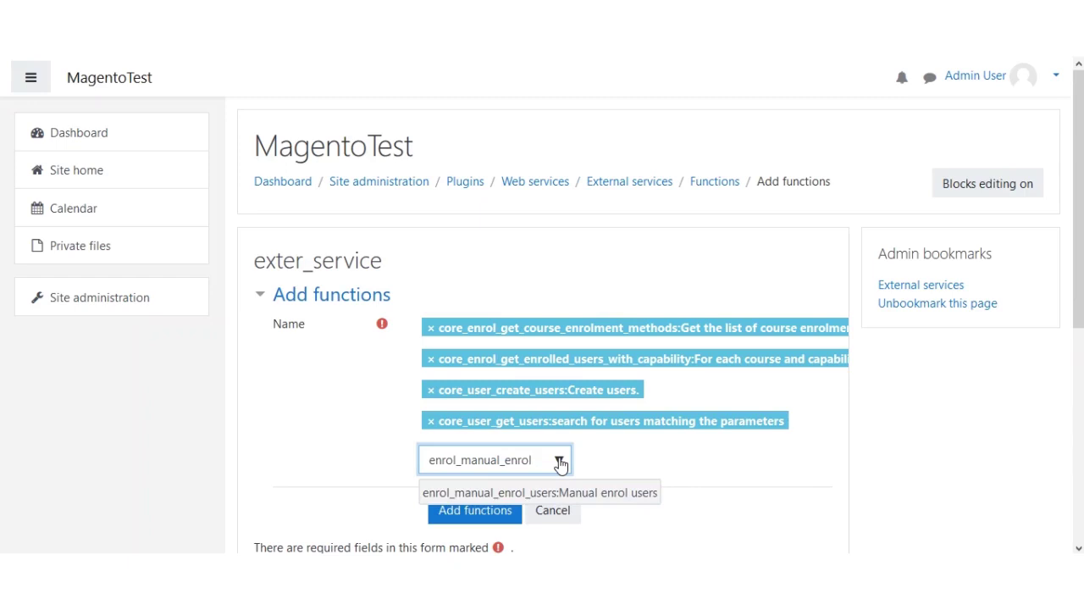
key(Return)
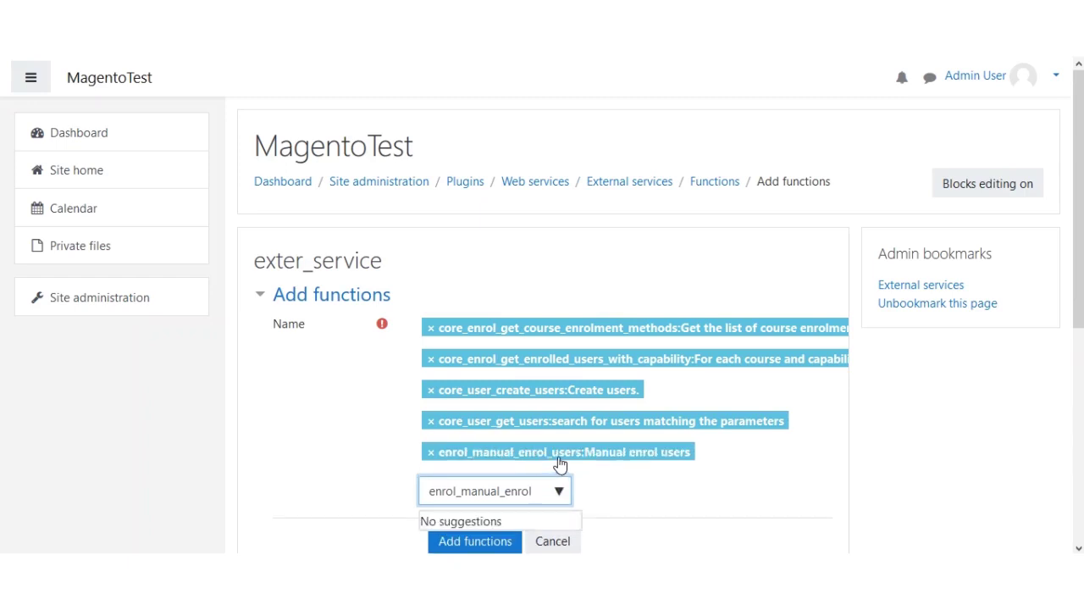
scroll(409, 346, down, 2)
scroll(413, 356, down, 1)
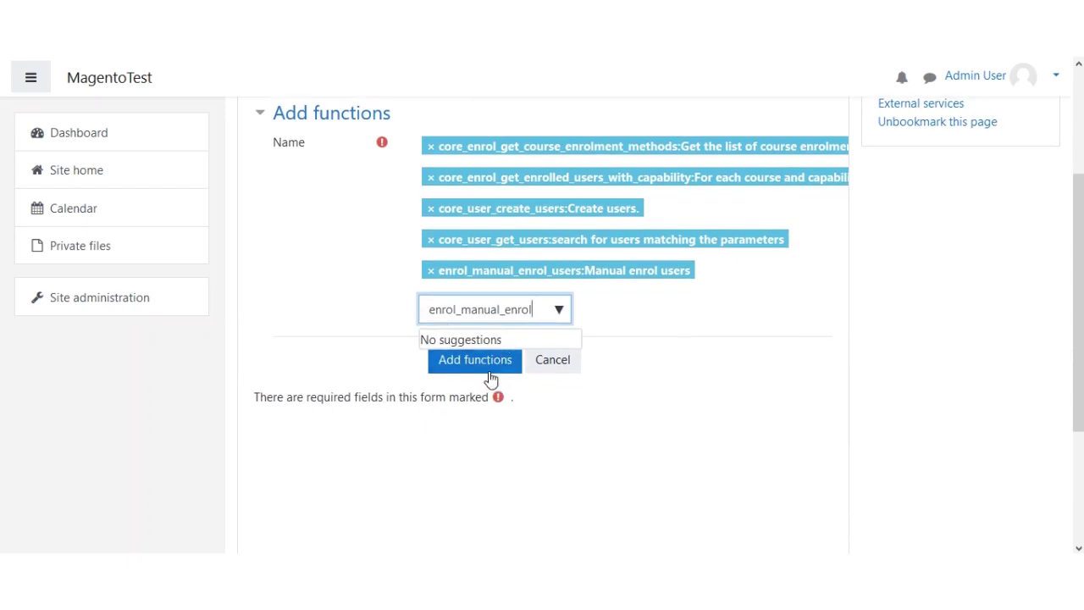
click(472, 365)
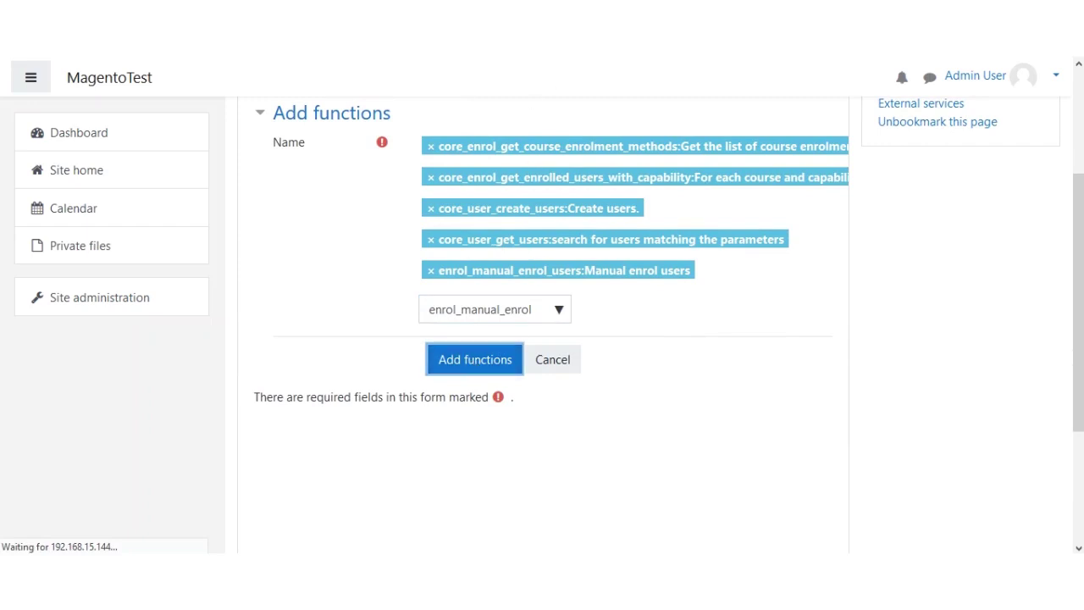
- Review exter_service's updated function list
drag(255, 260, 668, 261)
scroll(588, 352, down, 1)
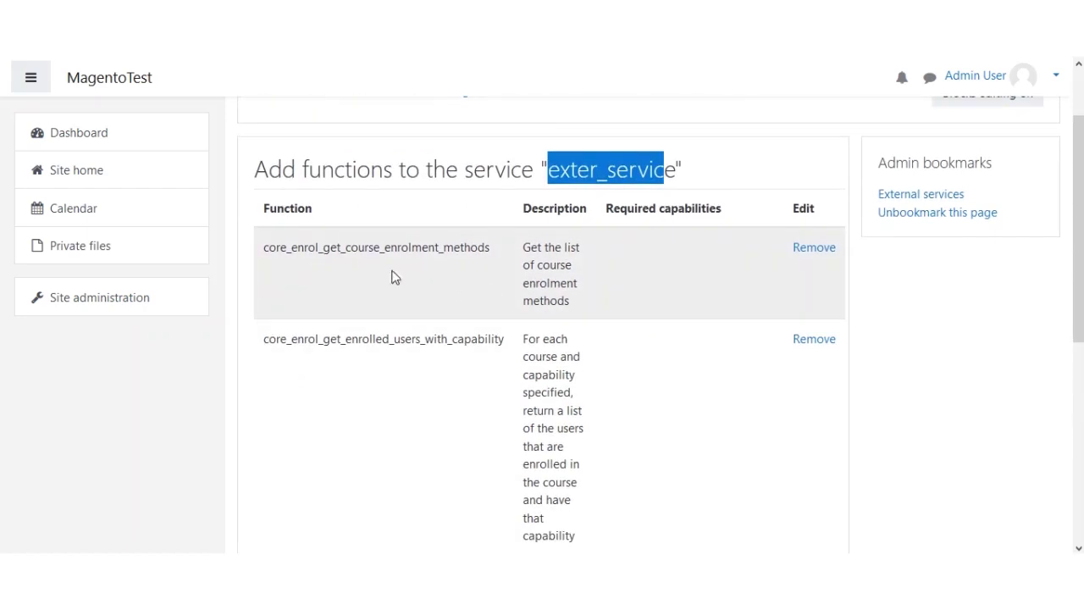
scroll(503, 353, down, 4)
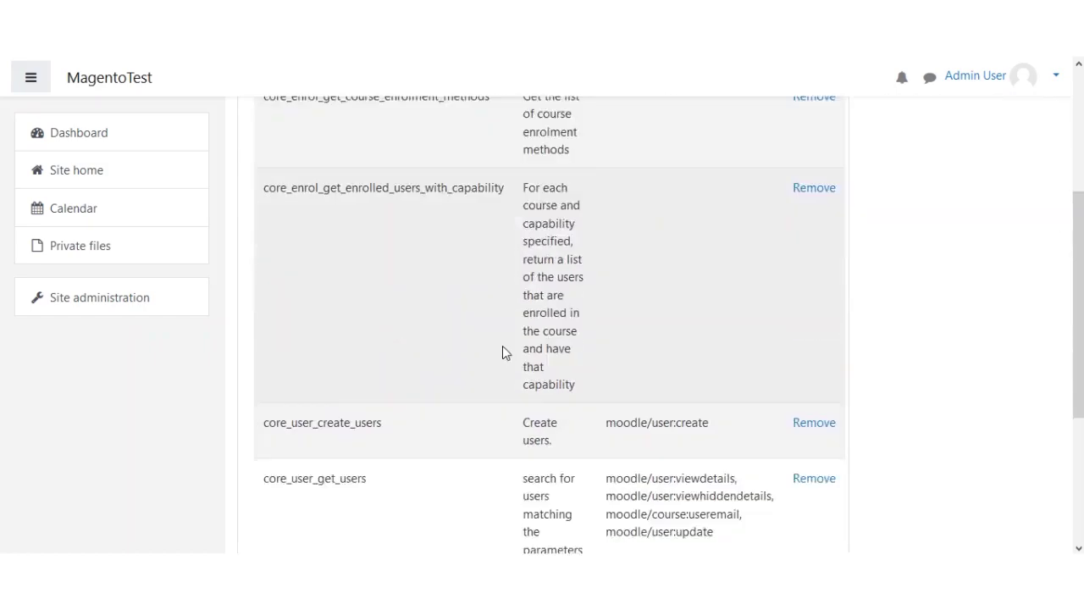
scroll(501, 356, up, 3)
scroll(500, 357, up, 2)
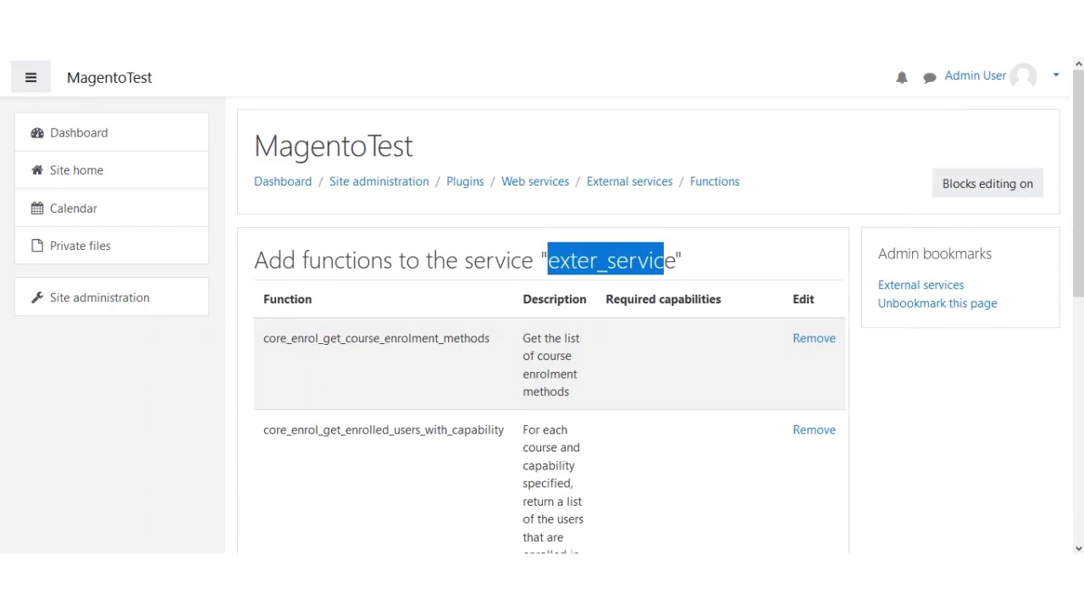
click(708, 210)
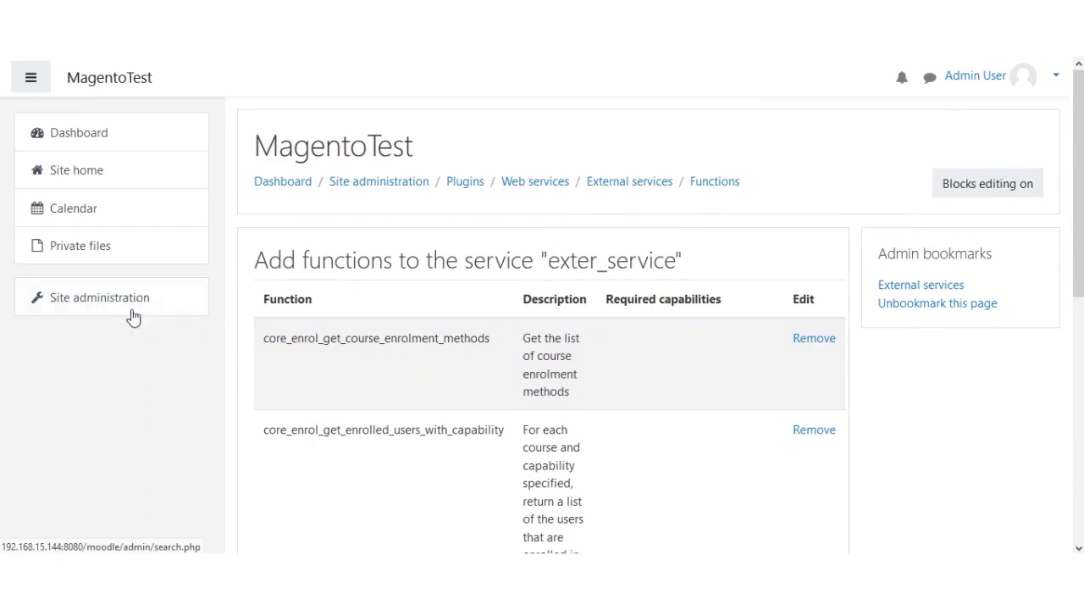
- Go to Site administration > Plugins > Web services > Manage tokens and scroll to the Add link
click(90, 308)
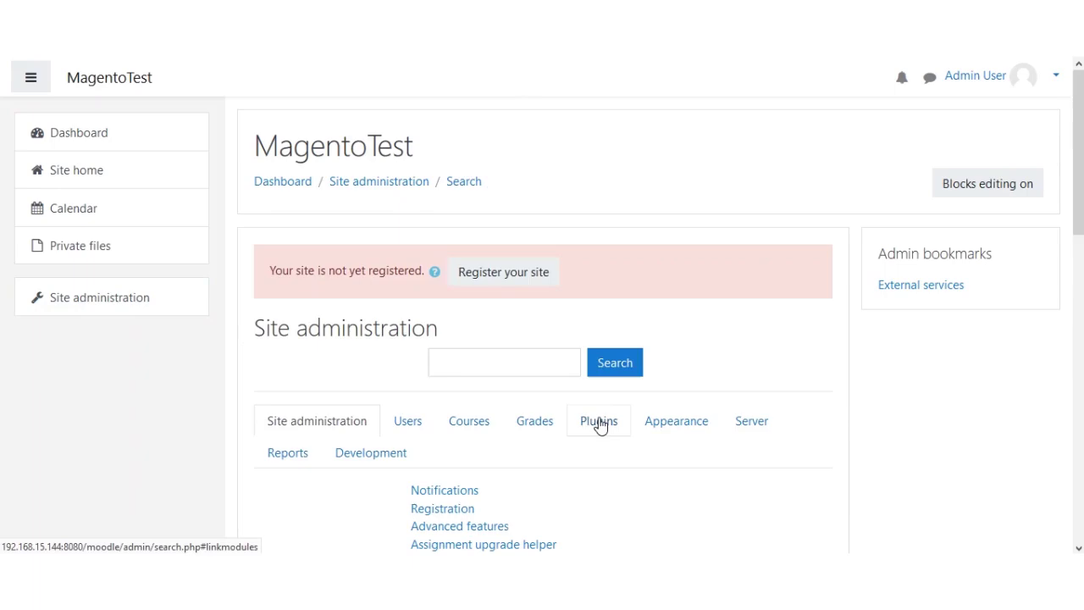
click(599, 424)
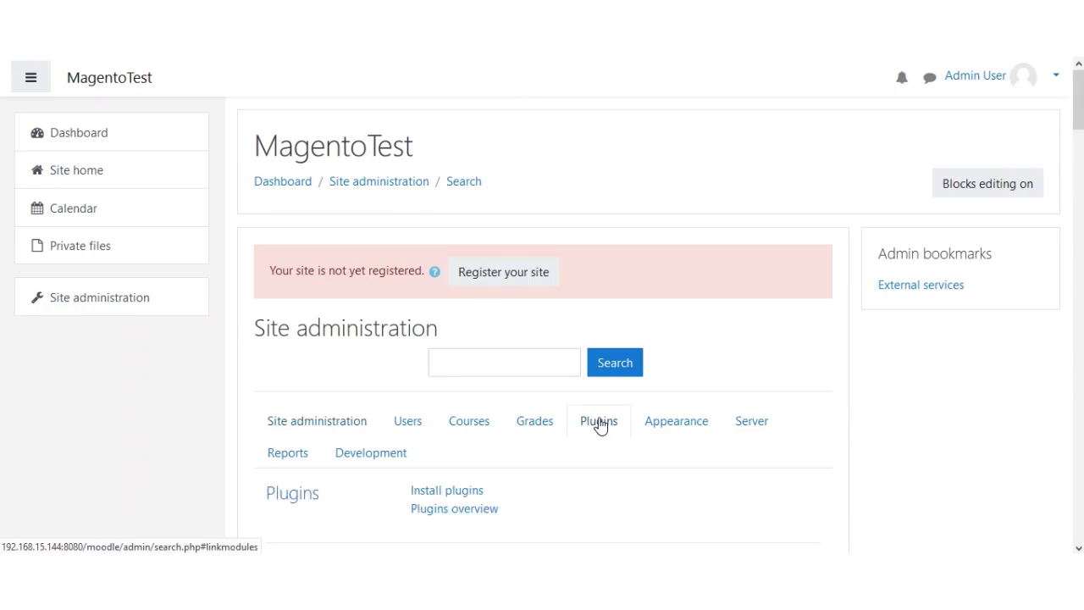
scroll(597, 428, down, 15)
scroll(595, 433, down, 20)
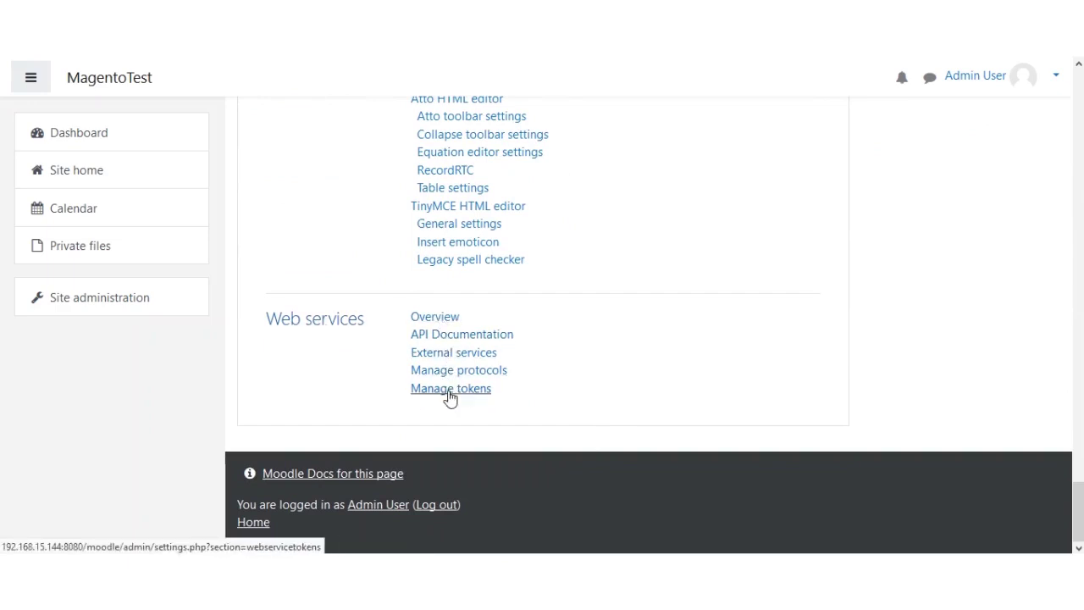
click(457, 390)
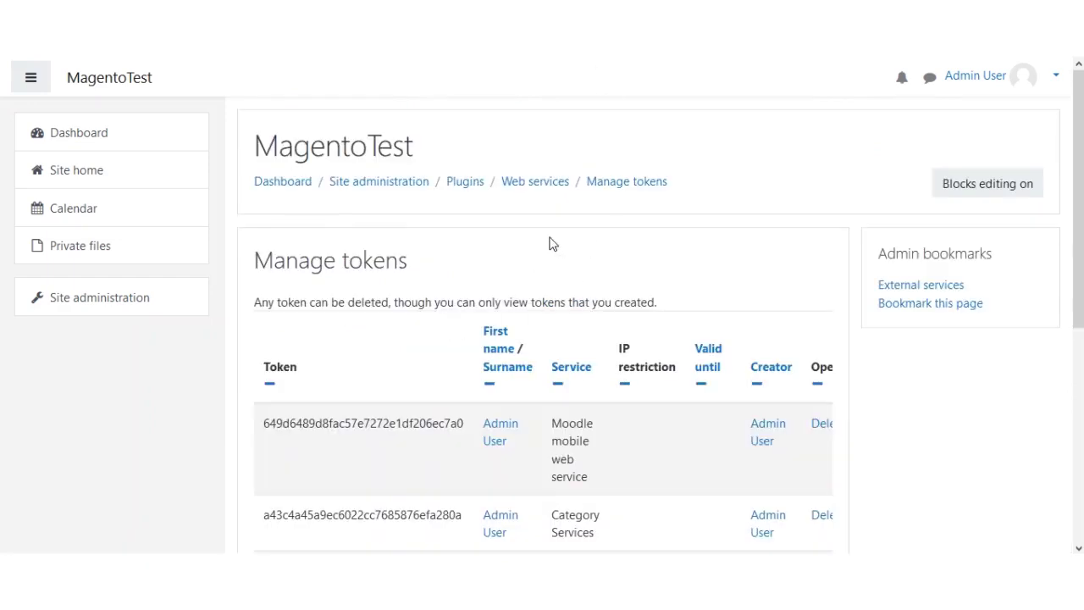
drag(255, 260, 409, 261)
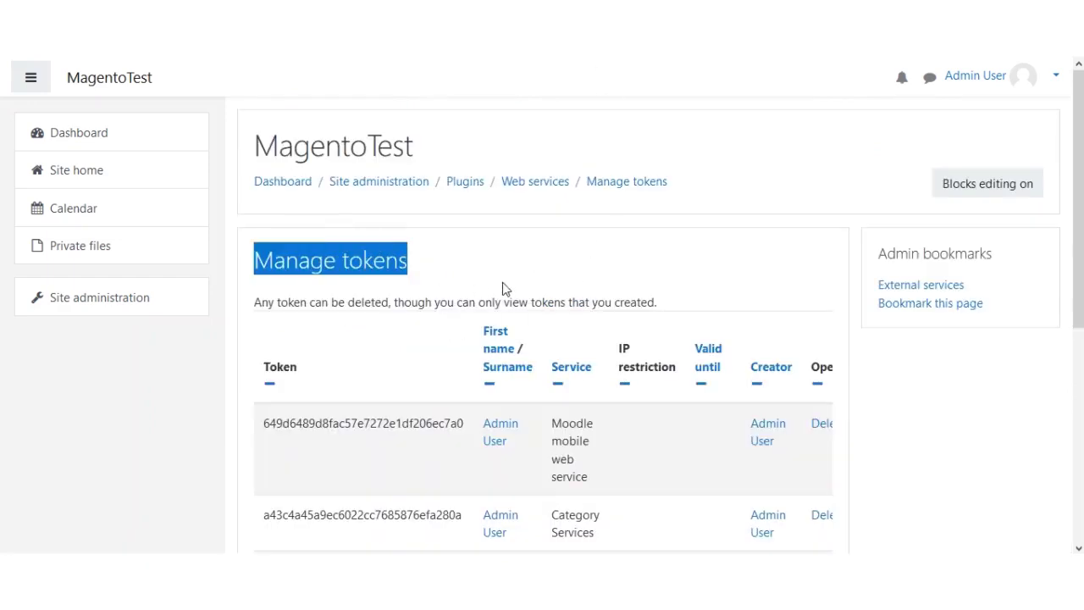
scroll(556, 307, down, 4)
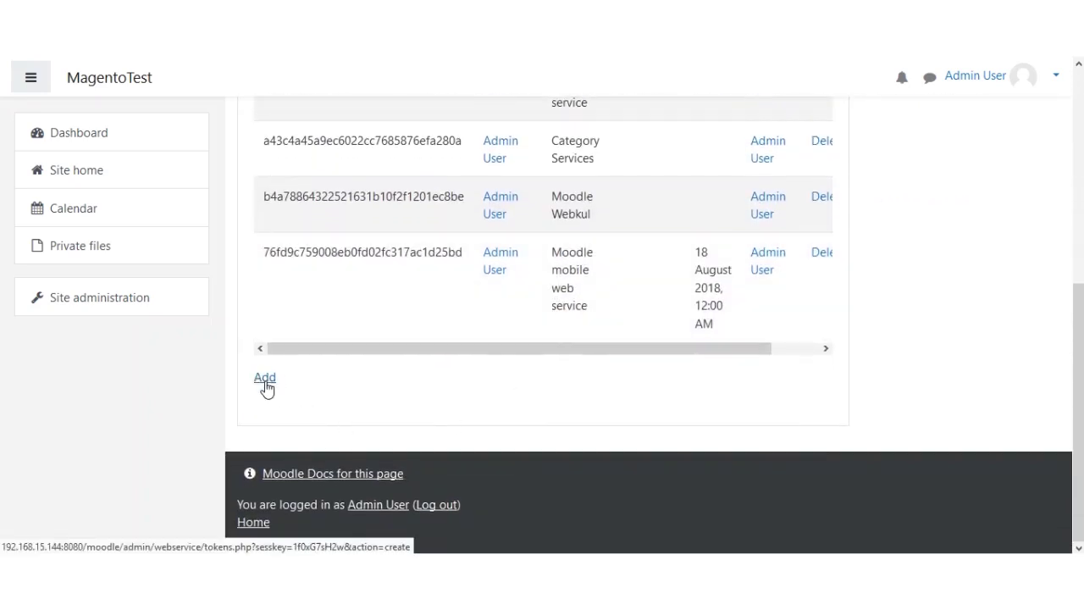
- Start a new token and choose Admin User as its user
click(265, 380)
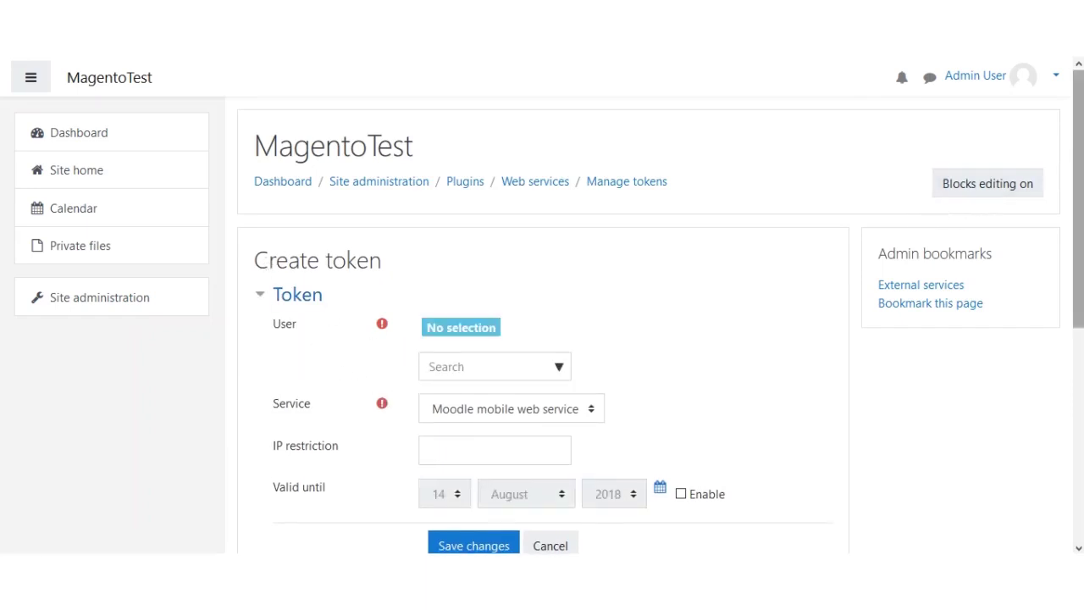
scroll(1040, 211, down, 1)
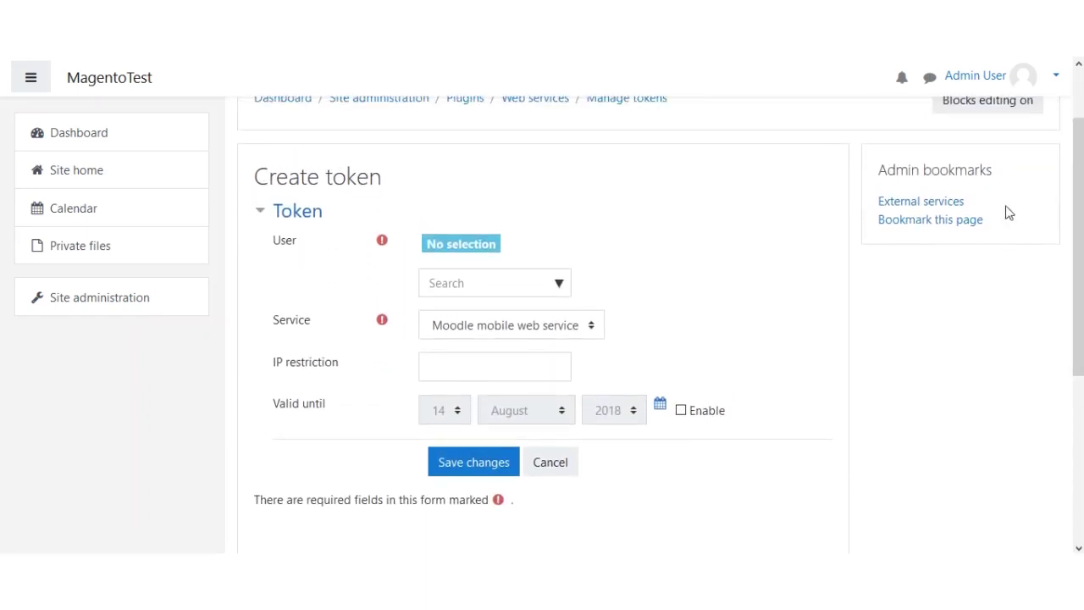
click(560, 287)
scroll(512, 366, down, 1)
scroll(512, 365, down, 2)
scroll(505, 240, up, 1)
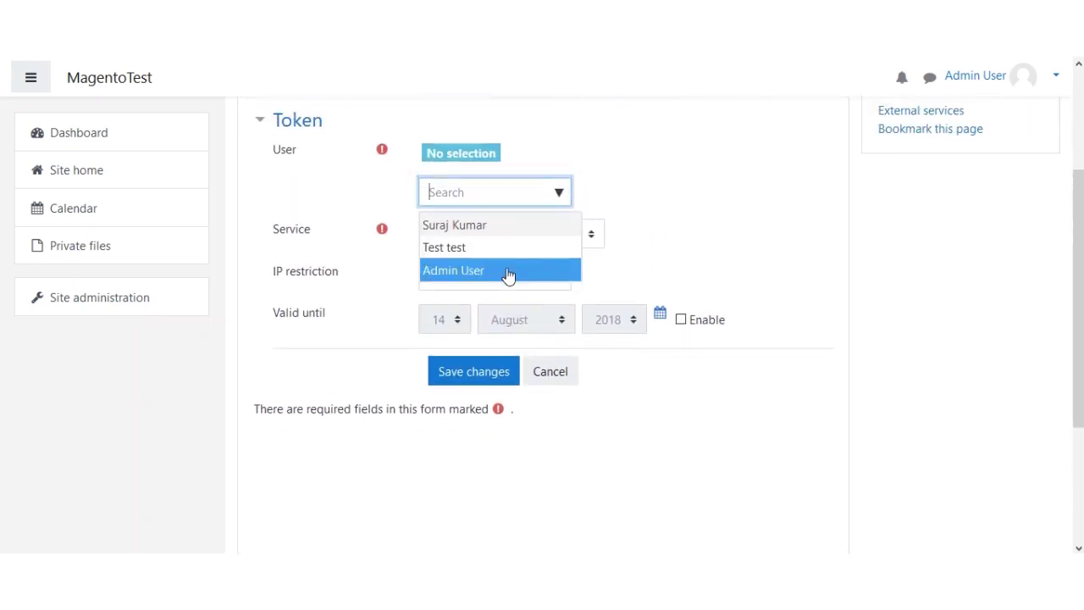
click(508, 271)
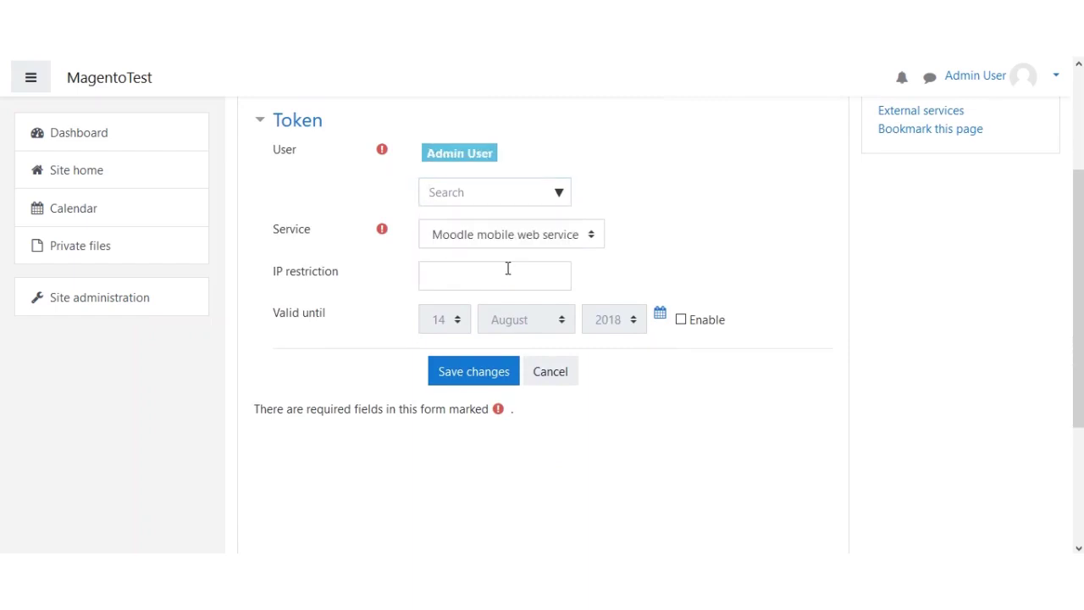
click(559, 194)
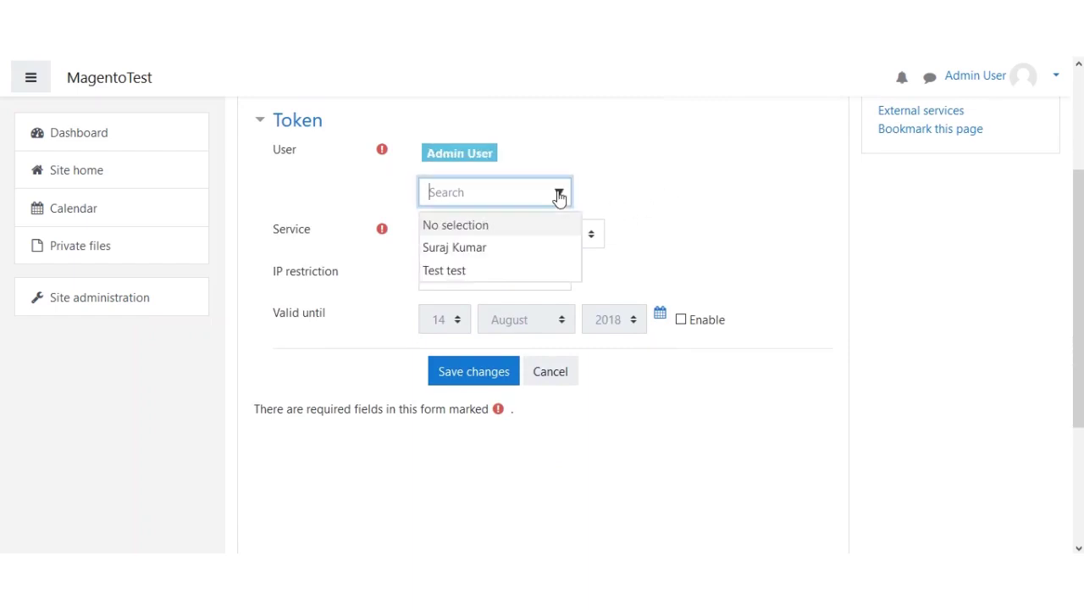
click(641, 195)
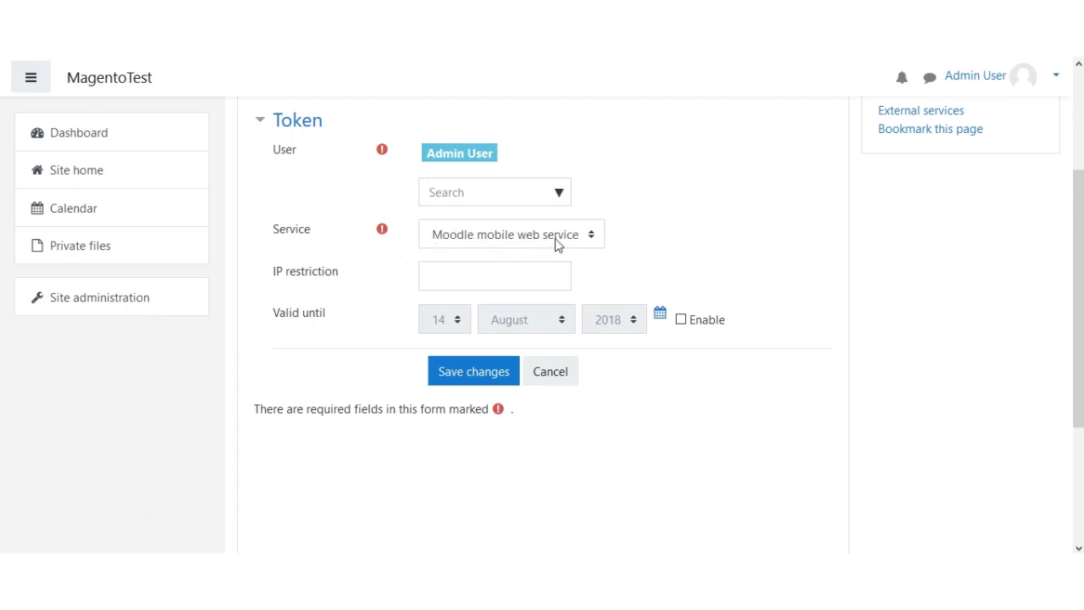
- Set the token's service to exter_service and save it
click(587, 243)
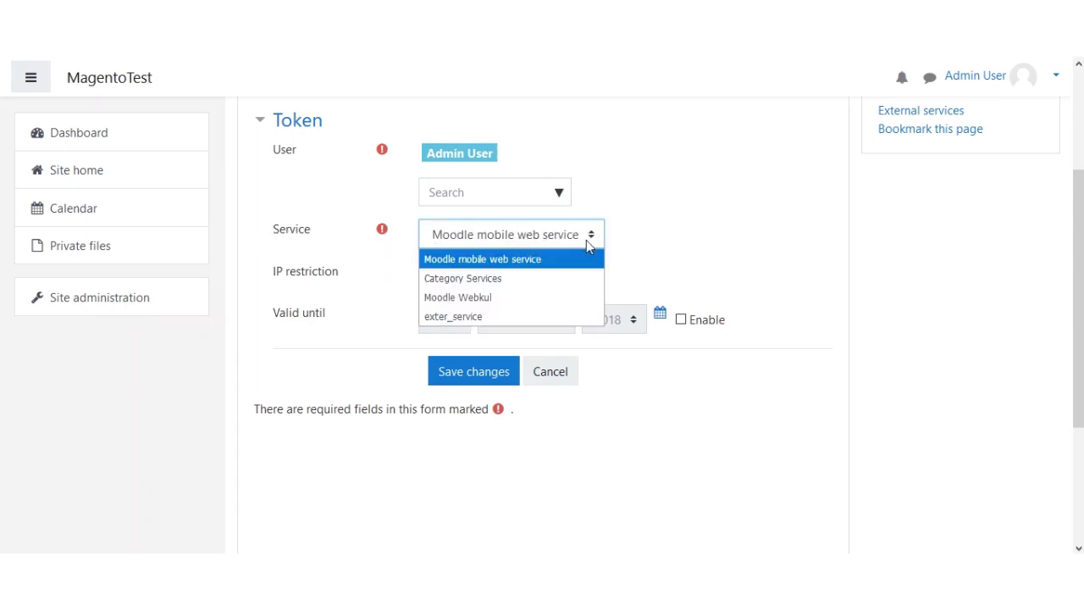
click(500, 96)
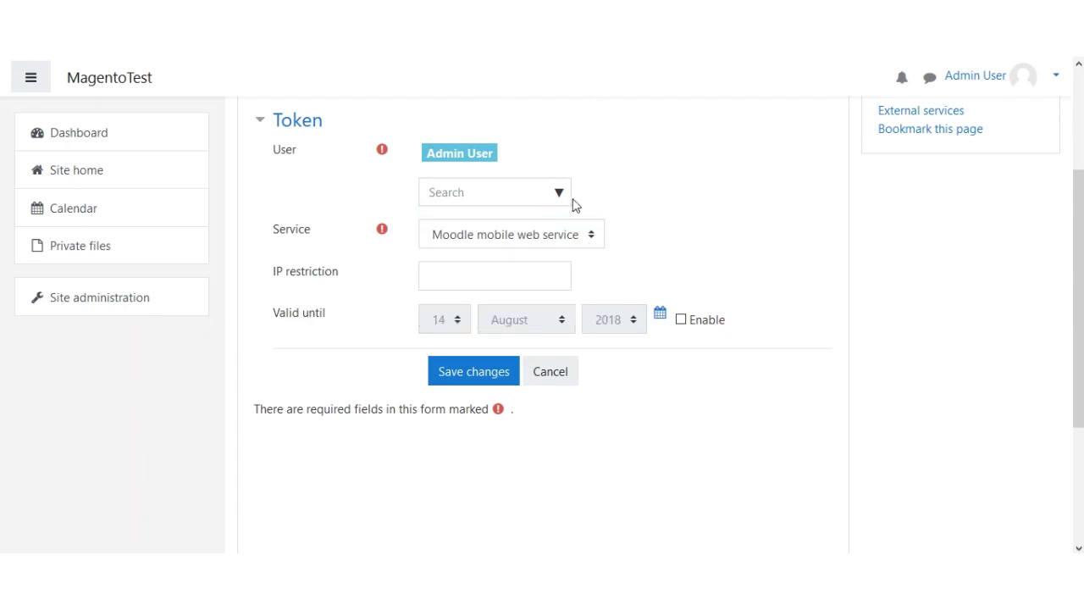
click(590, 237)
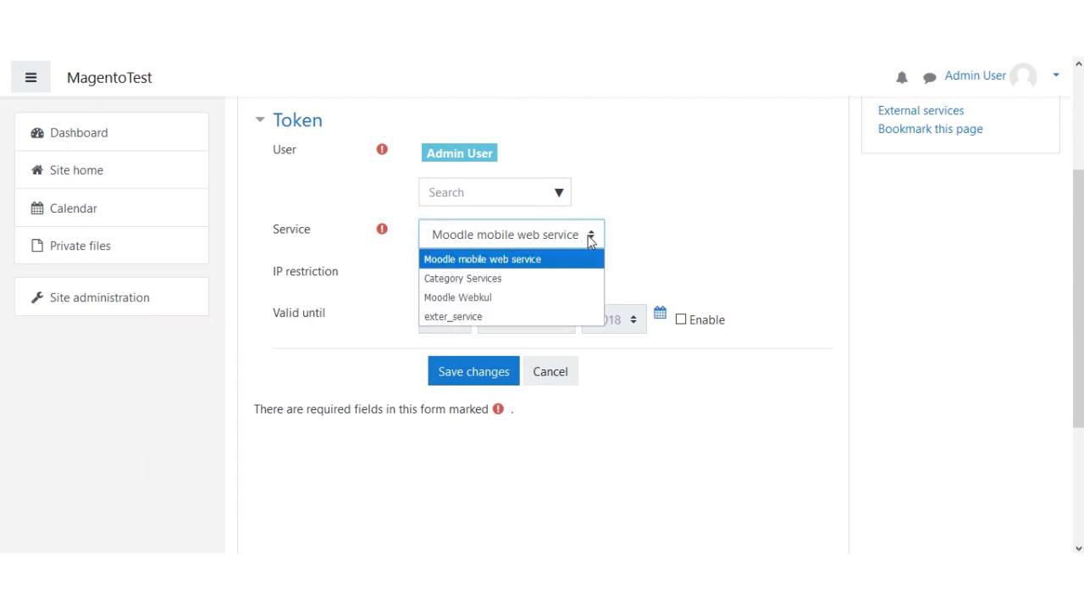
click(504, 316)
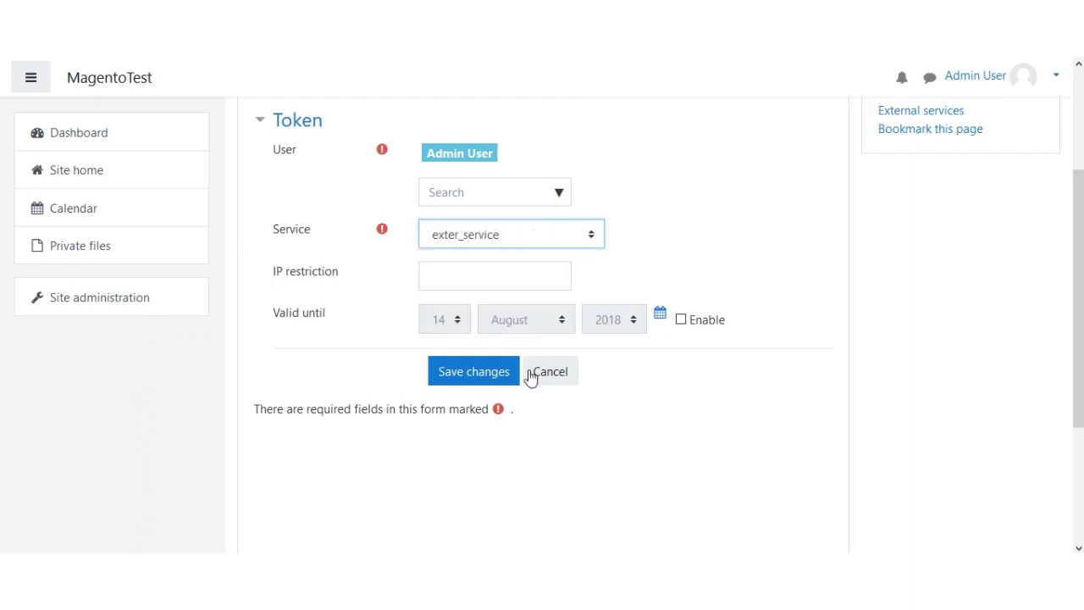
click(470, 376)
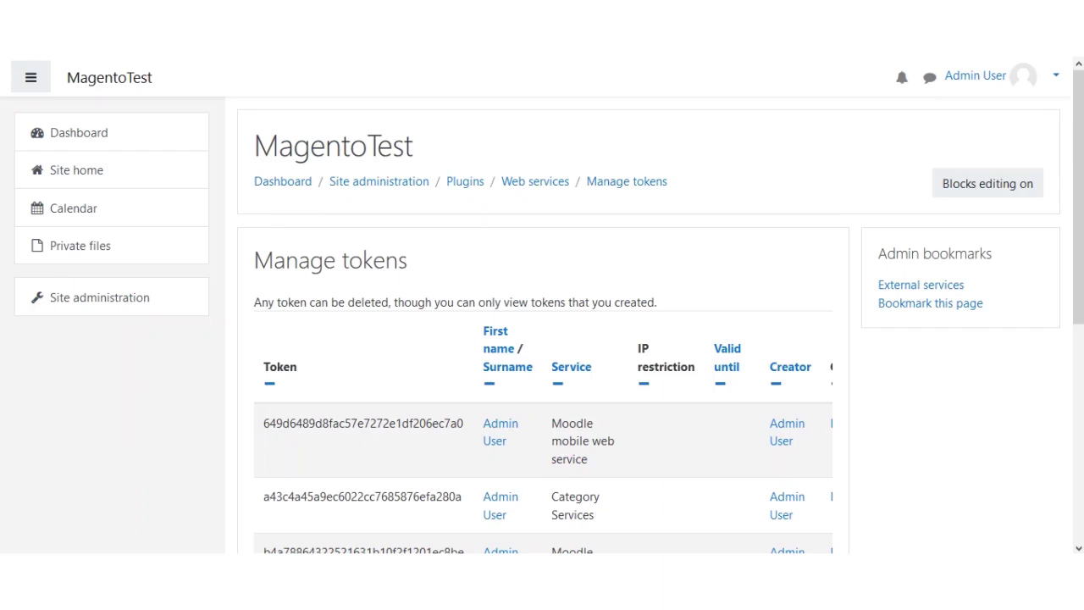
scroll(1076, 180, down, 4)
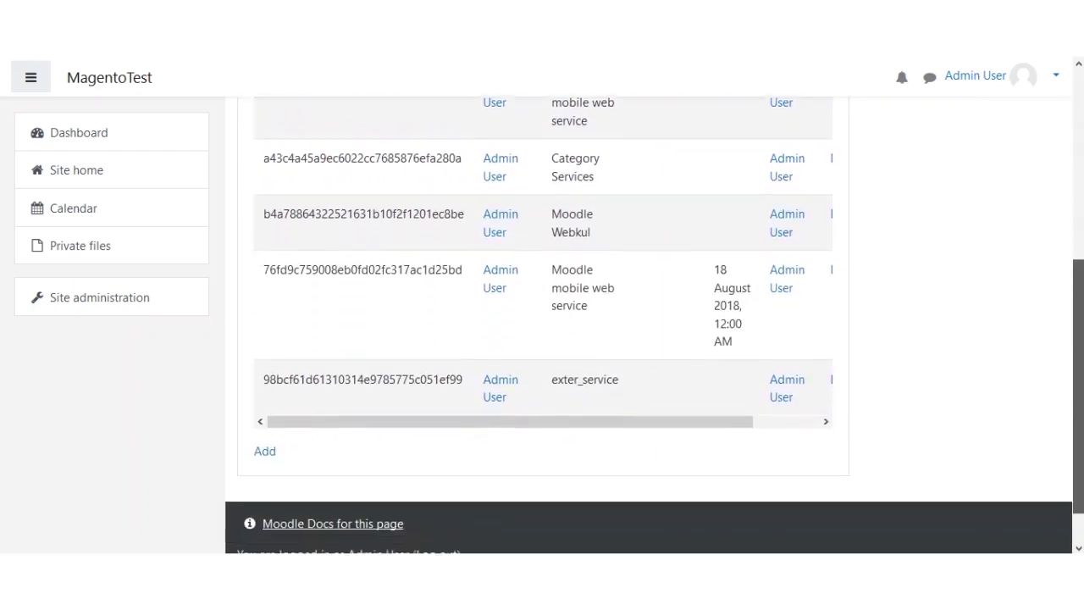
scroll(346, 331, up, 5)
drag(269, 343, 307, 351)
click(315, 350)
scroll(542, 339, down, 1)
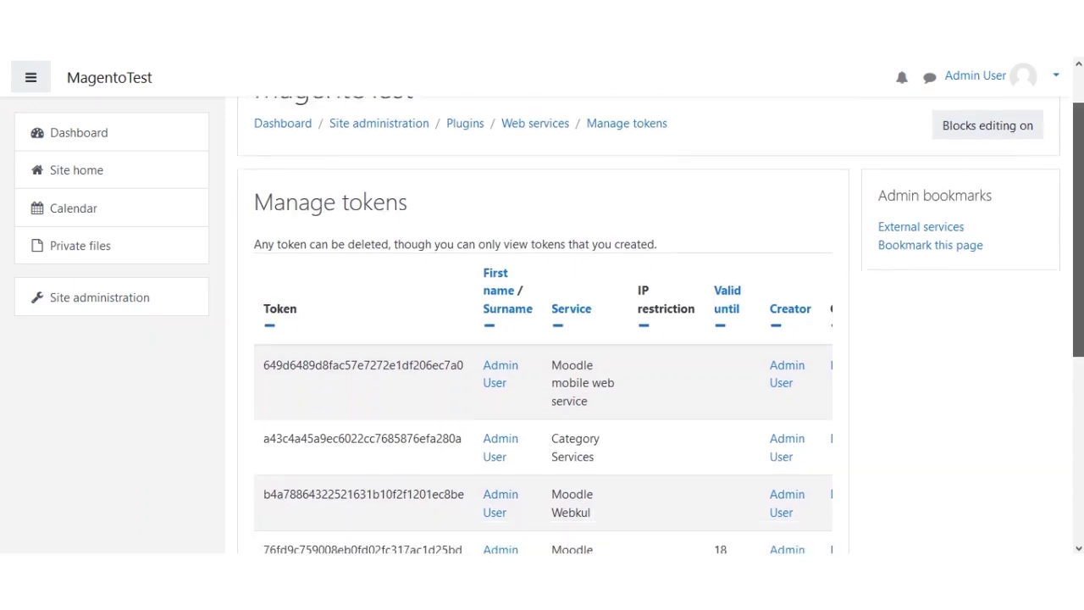
scroll(542, 339, down, 4)
drag(463, 375, 262, 383)
drag(464, 377, 265, 386)
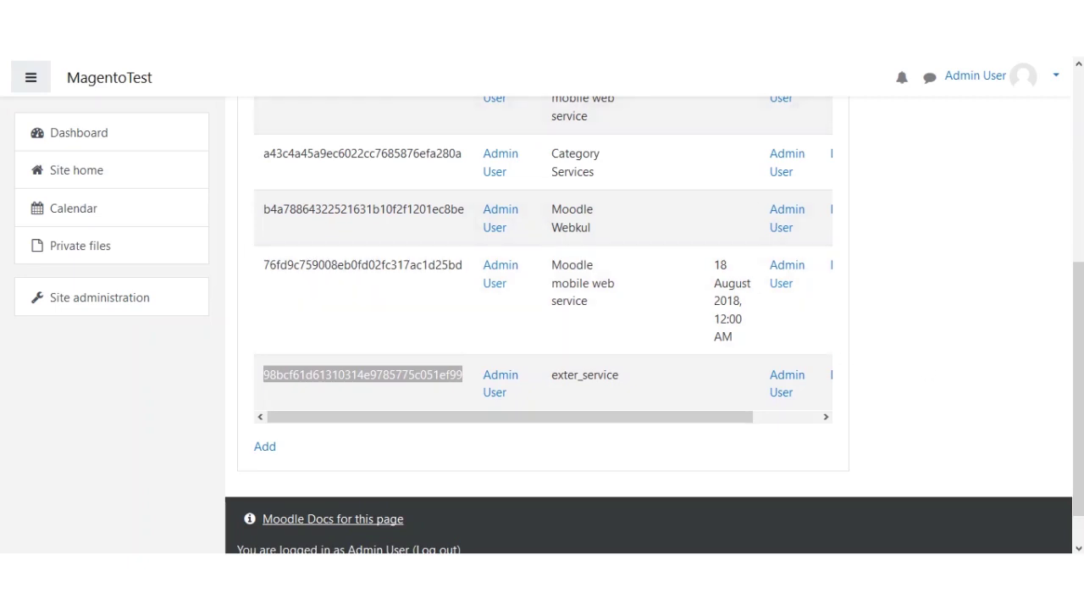
drag(1075, 387, 1075, 286)
scroll(542, 339, up, 1)
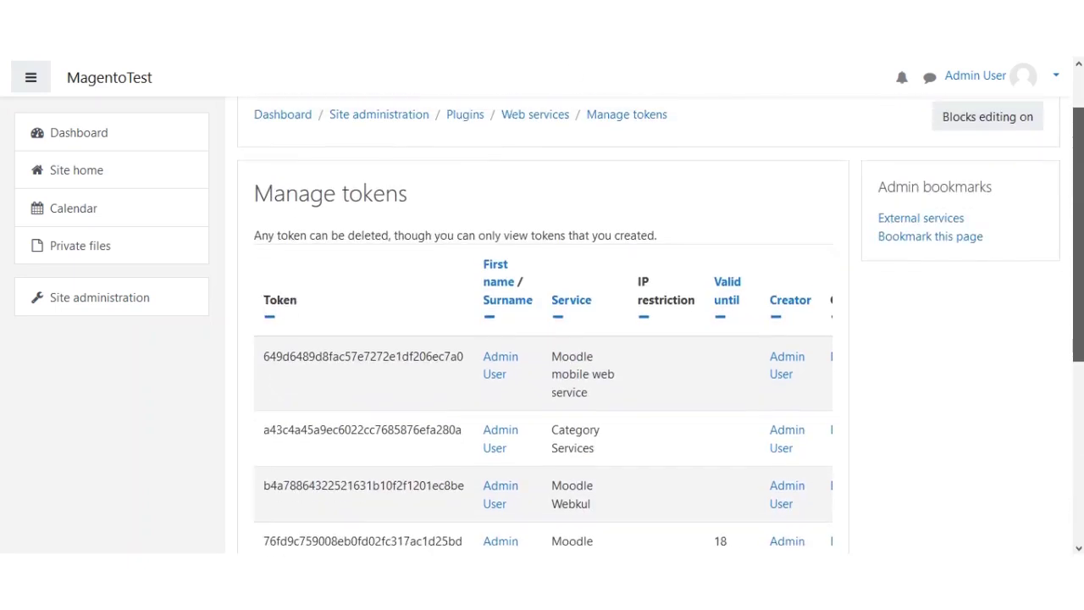
scroll(283, 450, down, 3)
- Add a second Admin User token with Moodle mobile web service as its service and save it
click(266, 401)
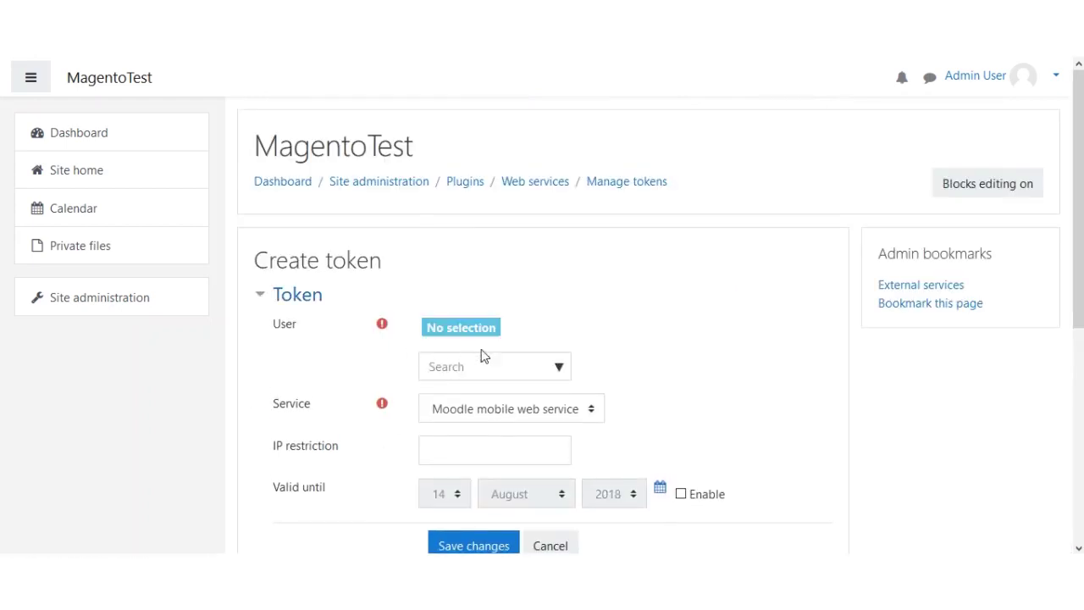
click(546, 368)
click(559, 367)
click(513, 445)
scroll(635, 398, down, 3)
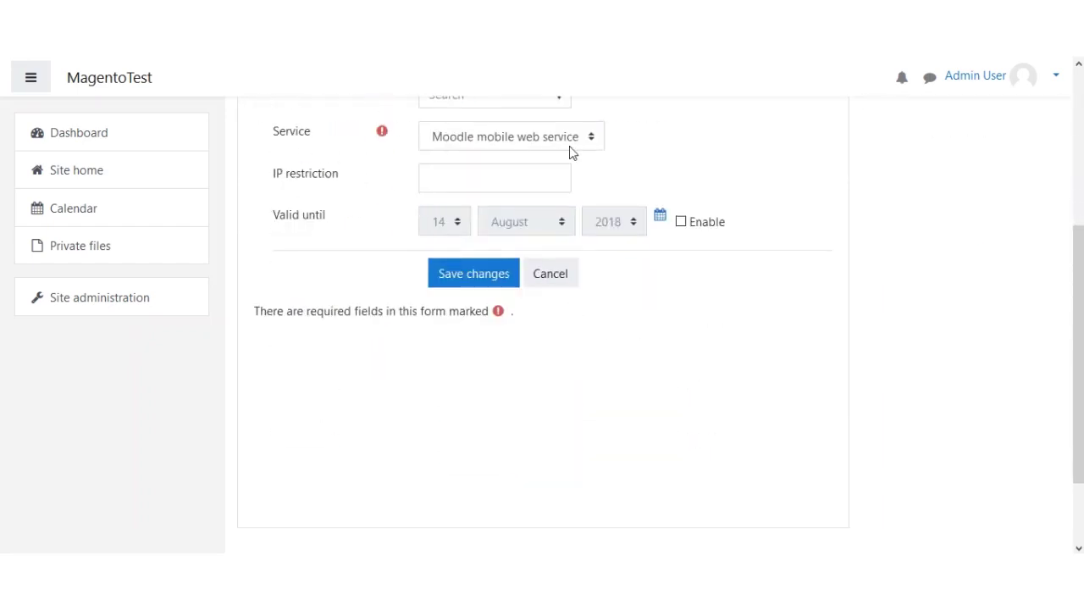
click(587, 144)
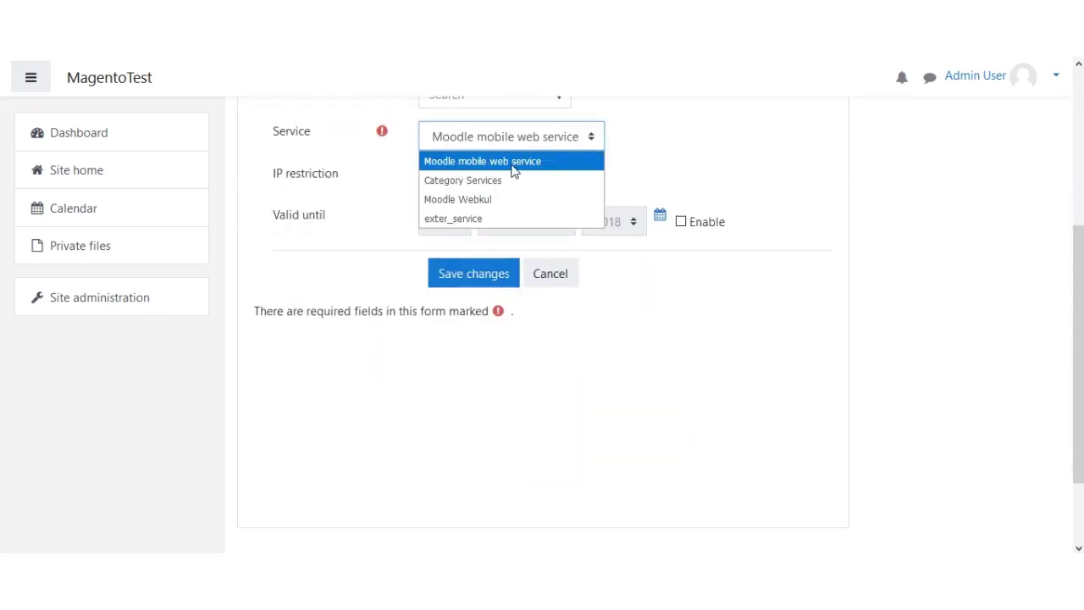
click(517, 162)
click(465, 283)
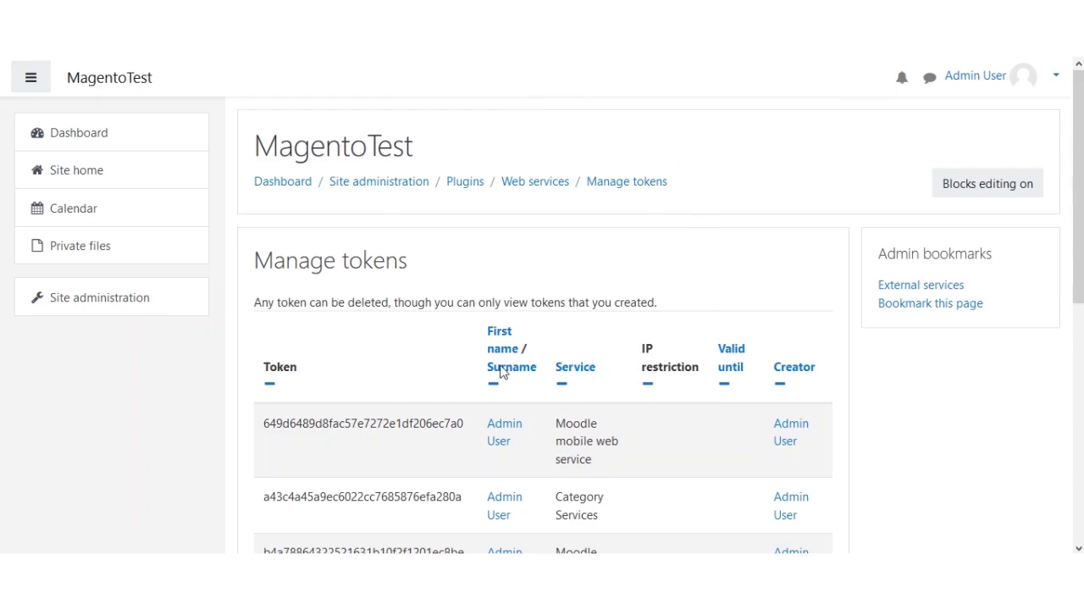
- Select the exter_service token and the newest Moodle mobile web service token strings in the list
scroll(875, 413, down, 1)
scroll(875, 413, down, 5)
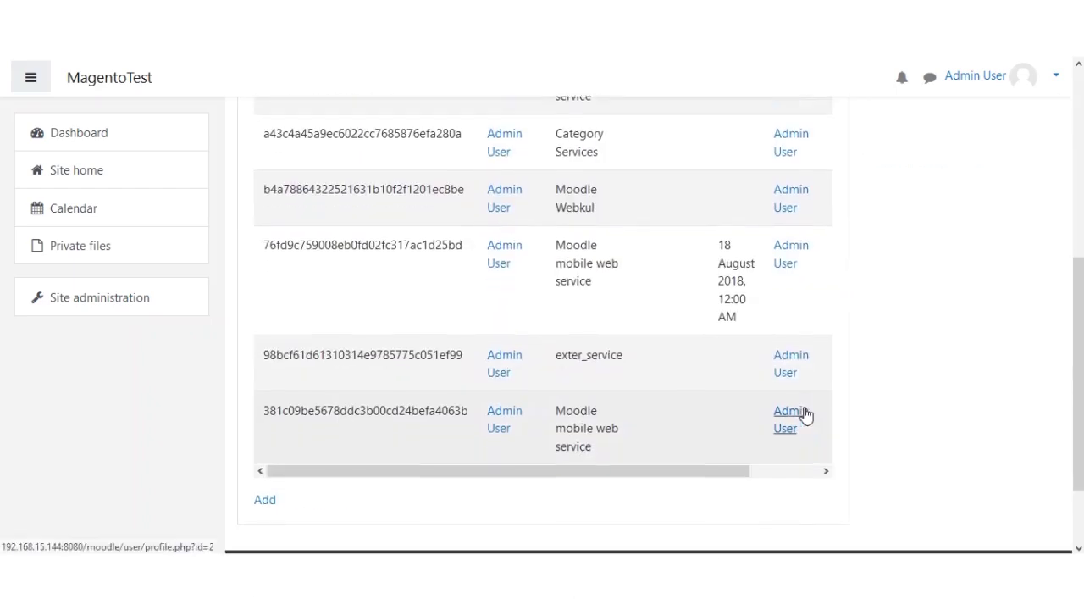
drag(561, 256, 623, 255)
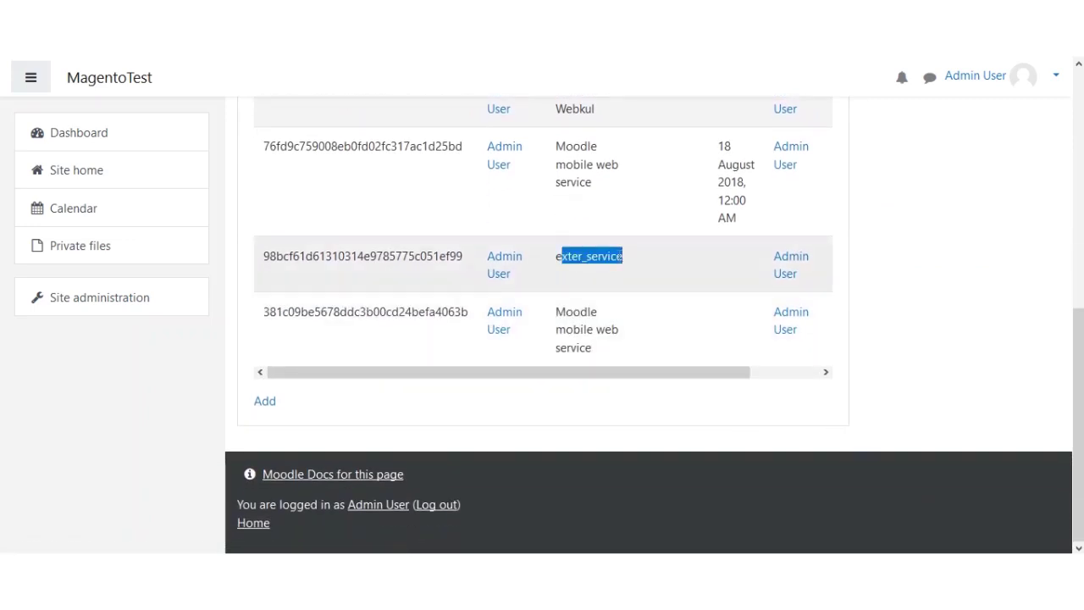
drag(271, 258, 465, 256)
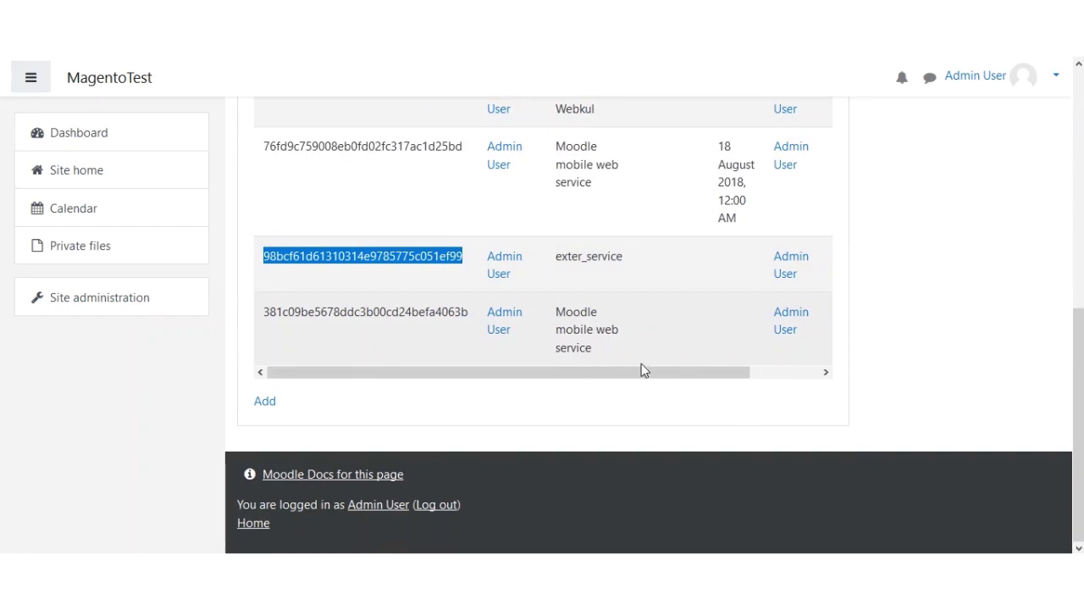
drag(265, 311, 467, 311)
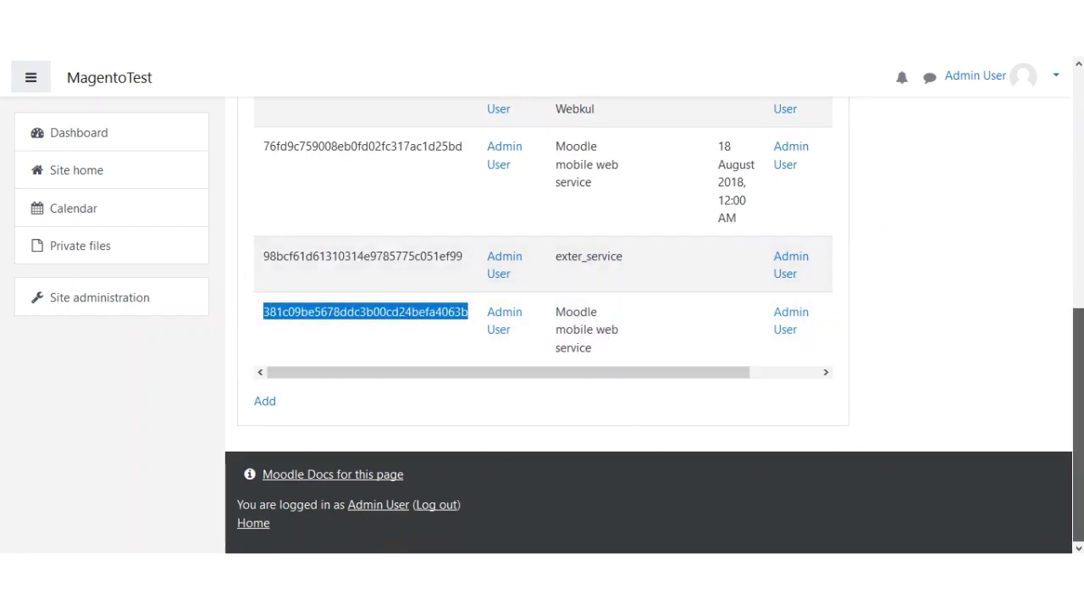
drag(1077, 400, 1068, 327)
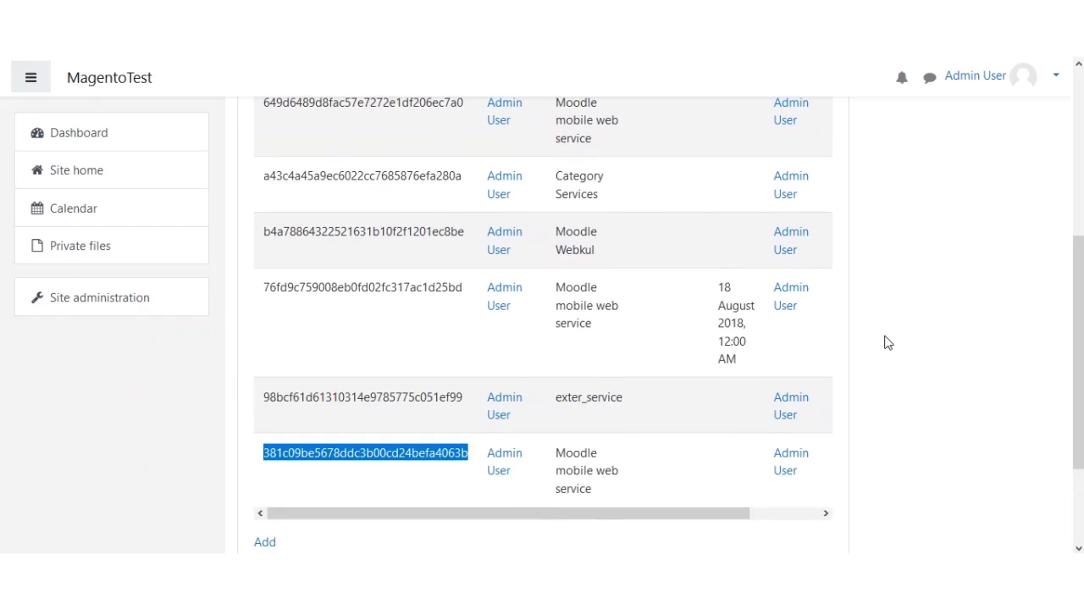
scroll(1059, 313, up, 1)
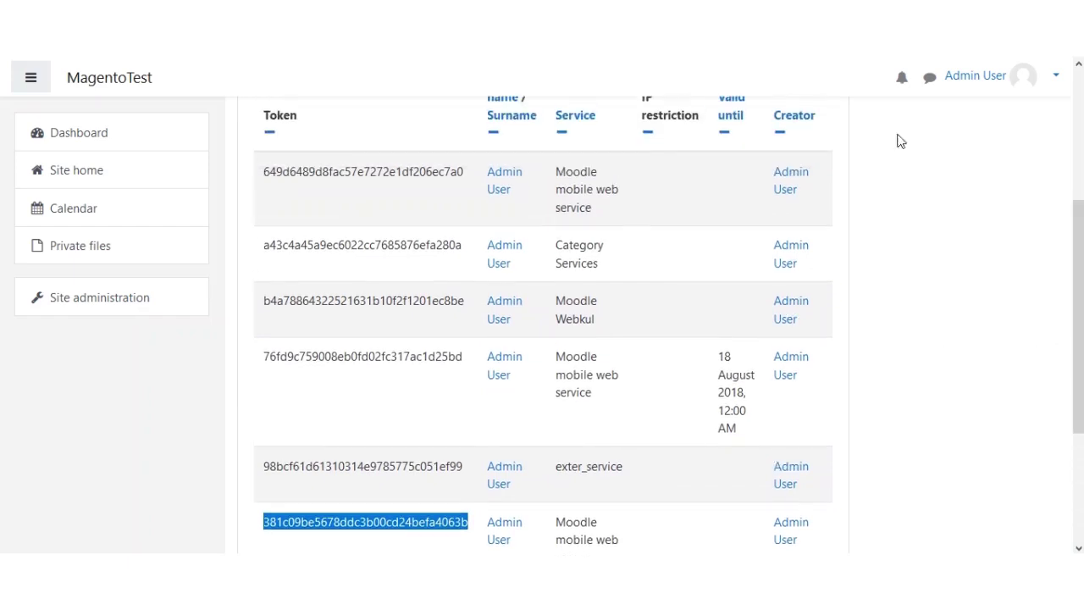